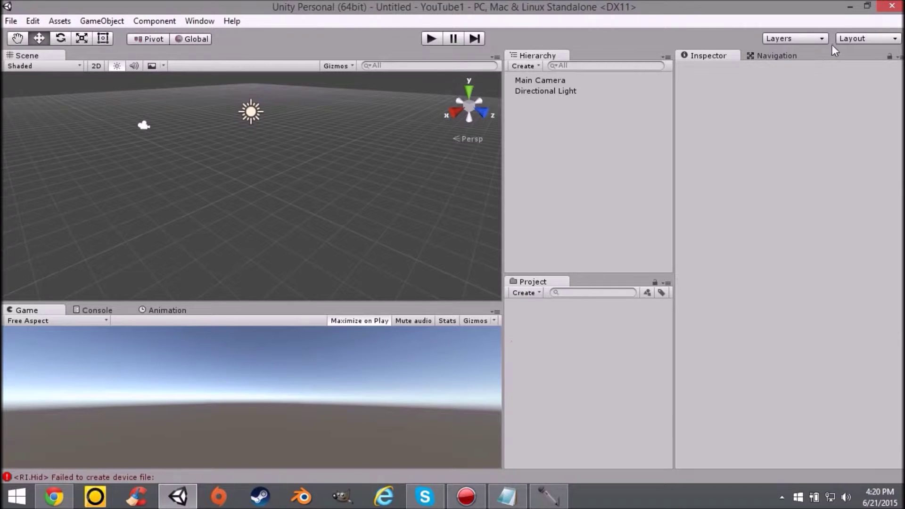
# Step: Switch the editor's window arrangement to the Default layout
pyautogui.click(851, 39)
pyautogui.click(817, 96)
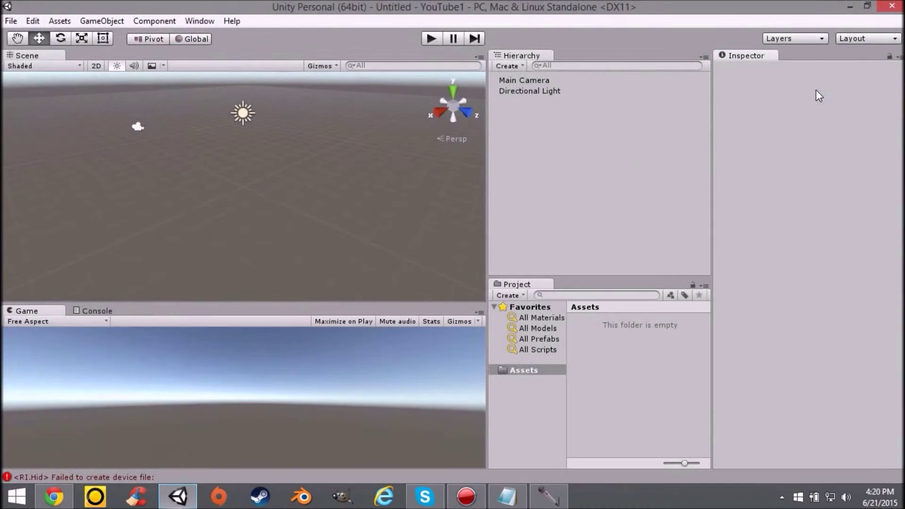
pyautogui.click(851, 38)
pyautogui.click(811, 84)
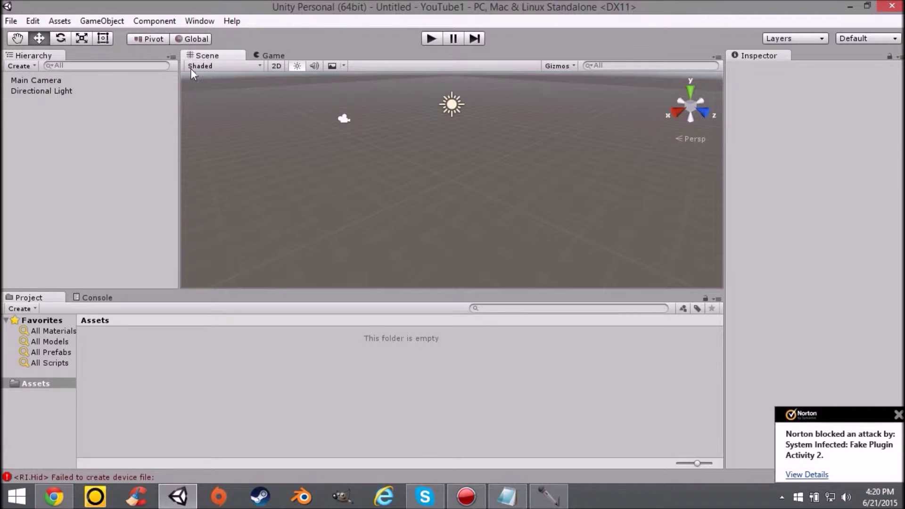
# Step: Add a cube to the scene and move it to about X -2.19, Y 1.83, Z -4.65
pyautogui.click(22, 66)
pyautogui.moveTo(86, 112)
pyautogui.click(165, 110)
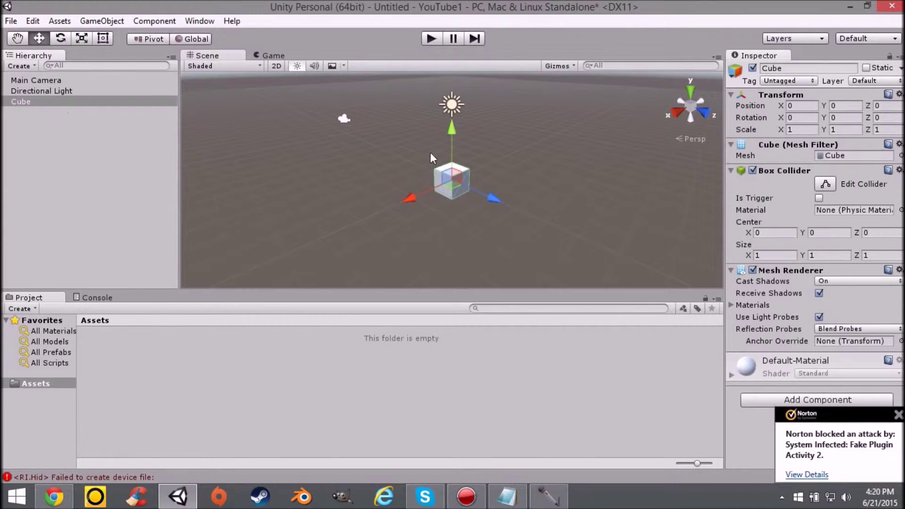
pyautogui.moveTo(452, 178); pyautogui.dragTo(358, 101)
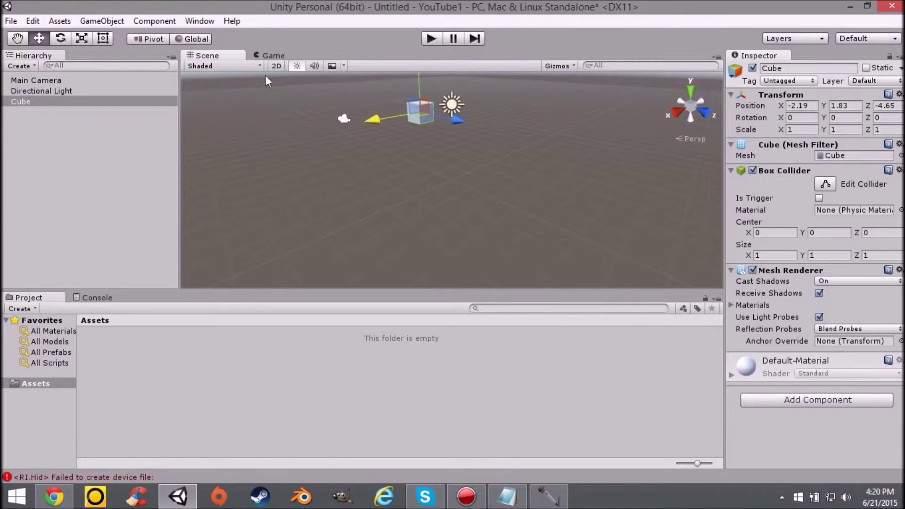
# Step: Compare how the cube looks in the Game view and in the Scene view
pyautogui.click(270, 55)
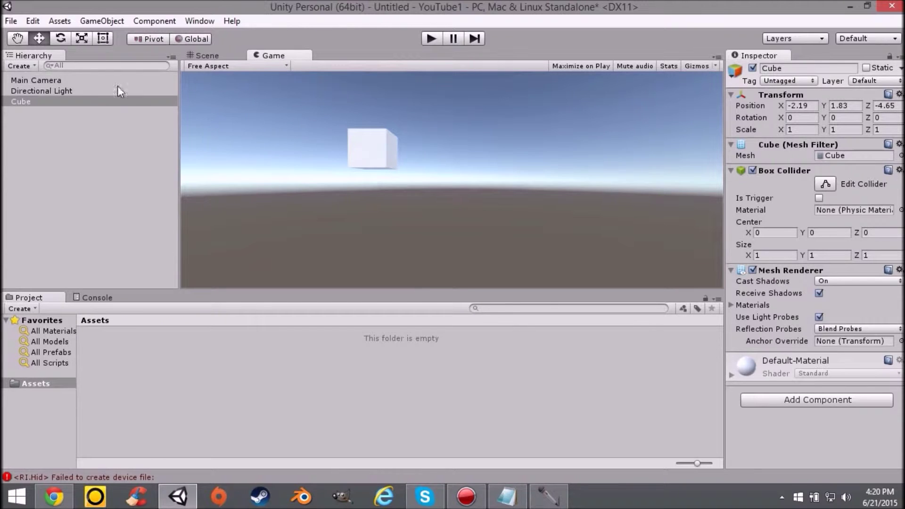
pyautogui.click(212, 56)
pyautogui.click(267, 55)
pyautogui.click(222, 55)
pyautogui.click(273, 55)
pyautogui.click(212, 55)
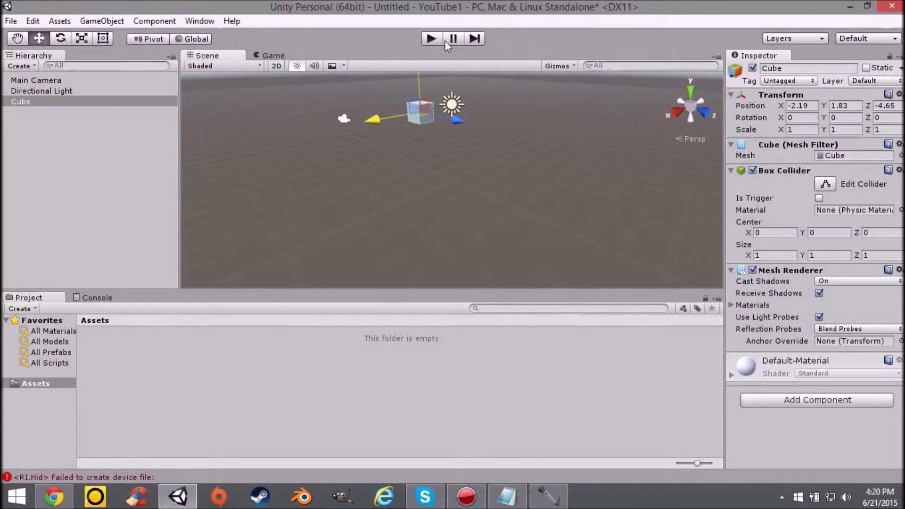
# Step: Look through the console's error messages and clear them all
pyautogui.click(94, 299)
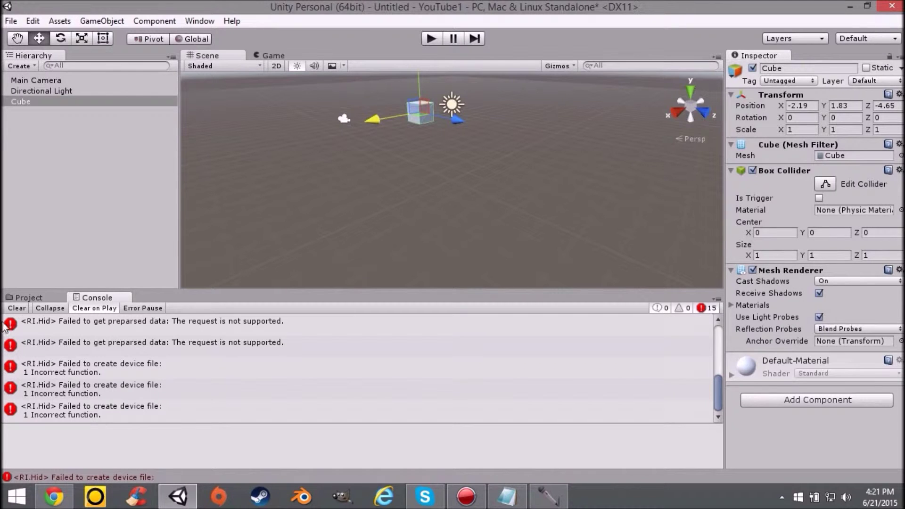
pyautogui.scroll(3, 70, 372)
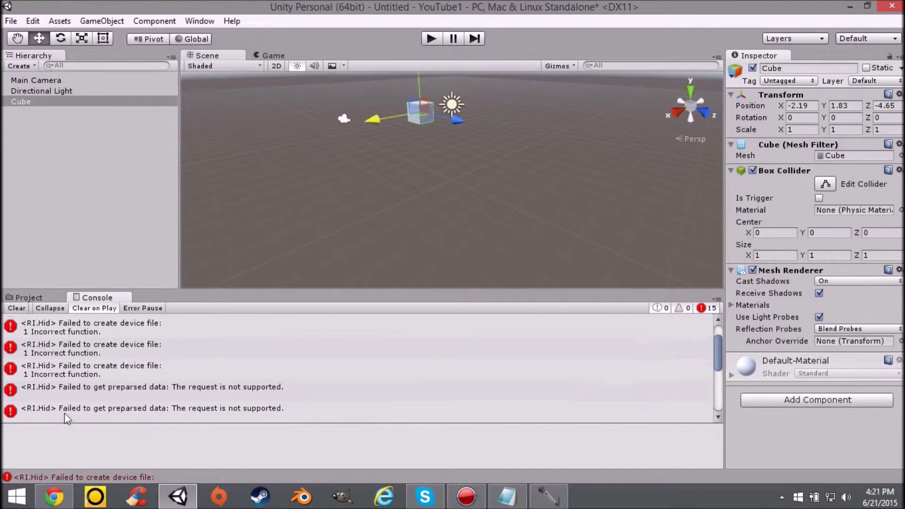
pyautogui.scroll(-5, 70, 382)
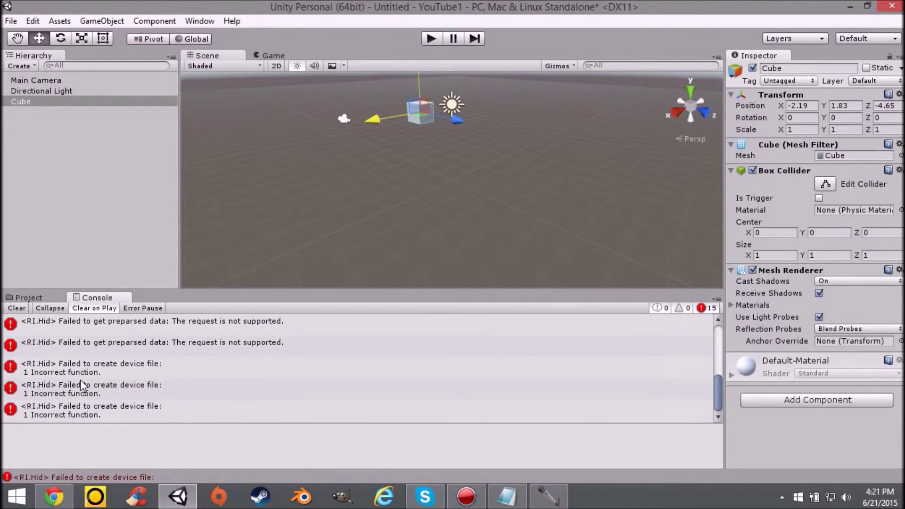
pyautogui.click(23, 309)
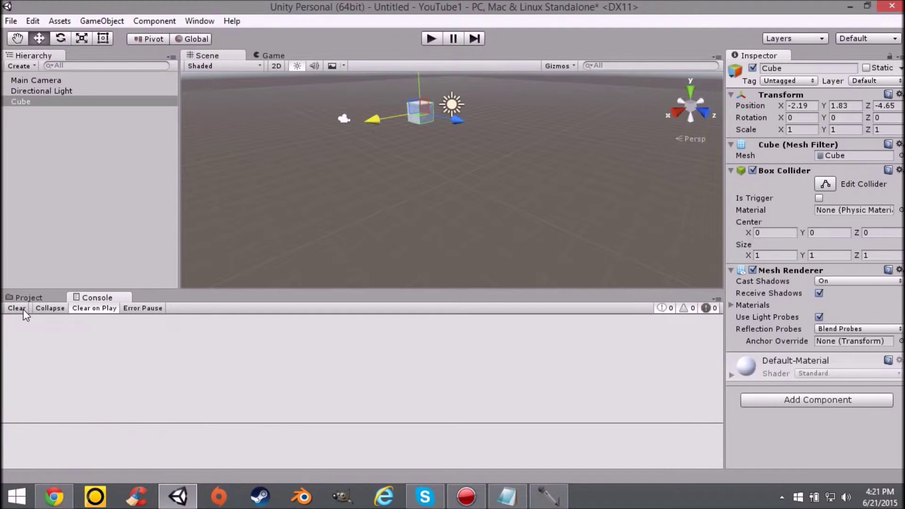
# Step: Alternate between the project's assets and the console to examine both views
pyautogui.click(46, 294)
pyautogui.click(93, 298)
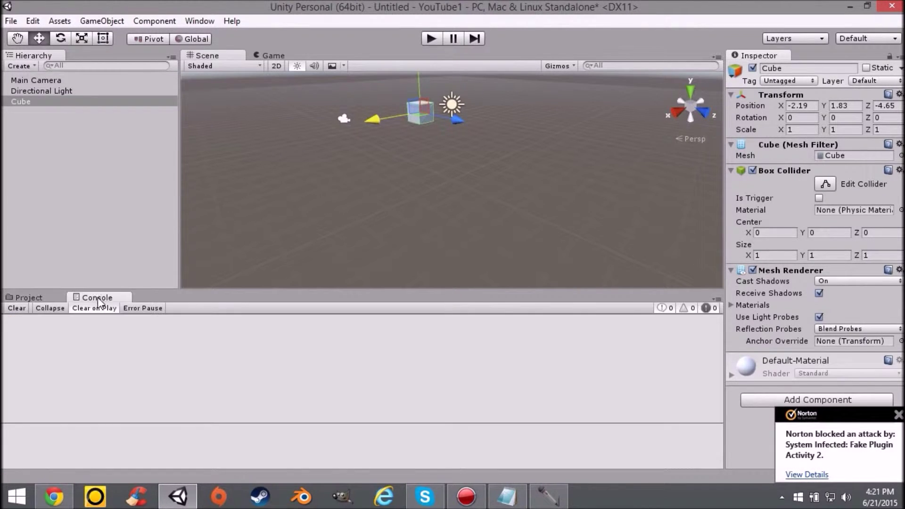
pyautogui.click(29, 298)
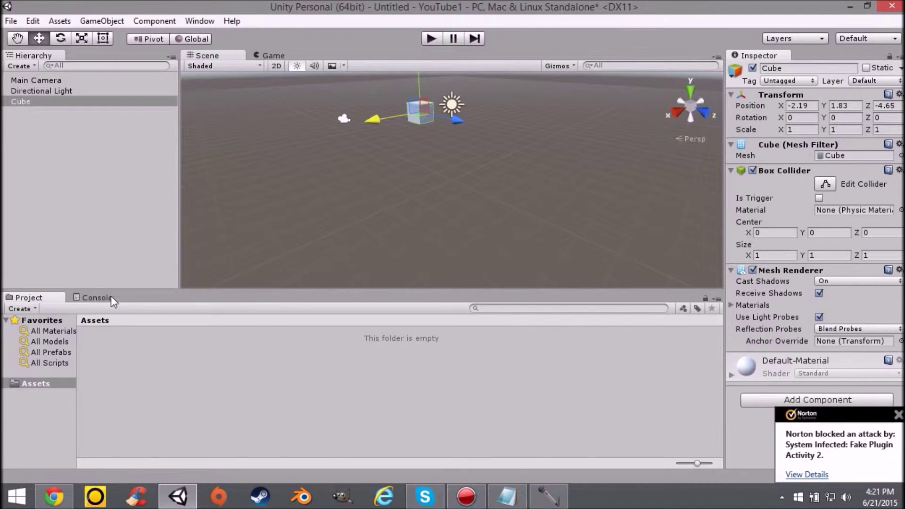
pyautogui.click(110, 297)
pyautogui.click(43, 298)
pyautogui.click(78, 298)
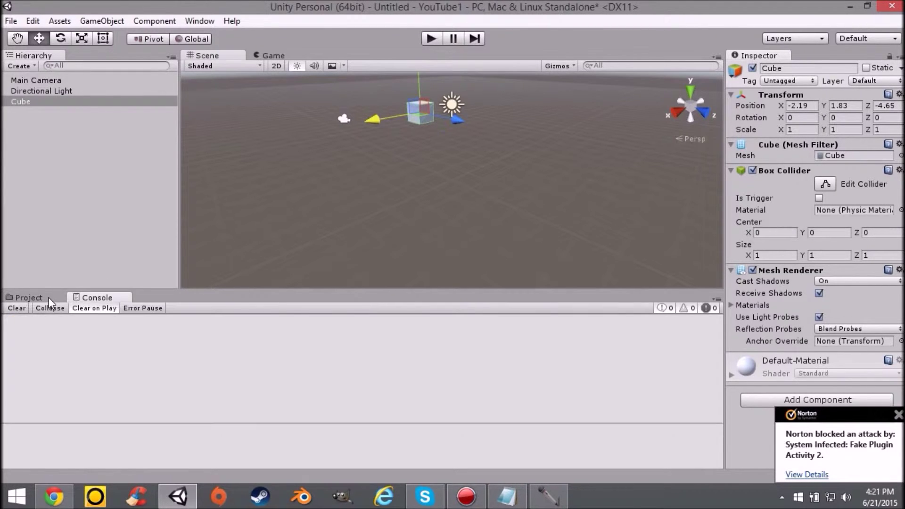
pyautogui.click(65, 297)
pyautogui.click(69, 298)
pyautogui.click(51, 299)
pyautogui.click(73, 298)
pyautogui.click(60, 299)
pyautogui.click(83, 300)
# Step: Open the Animation window and dock it beside the Console
pyautogui.click(212, 21)
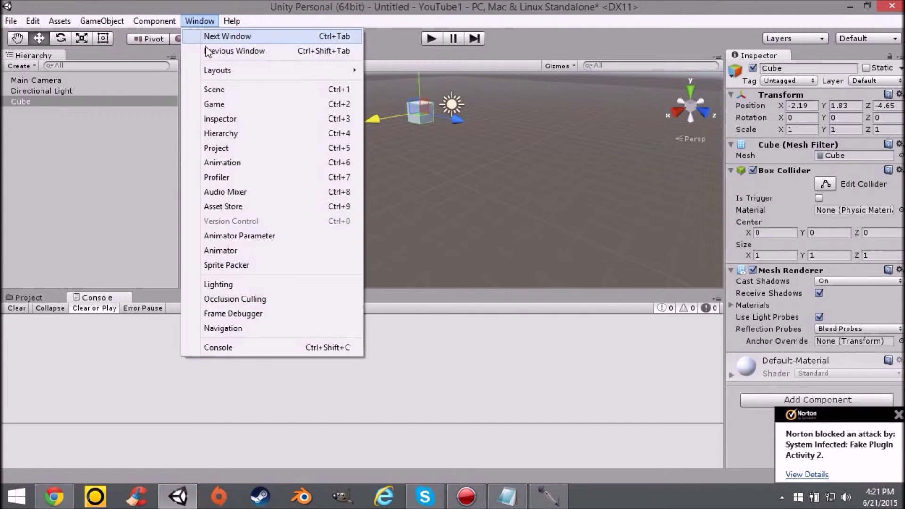
pyautogui.click(225, 163)
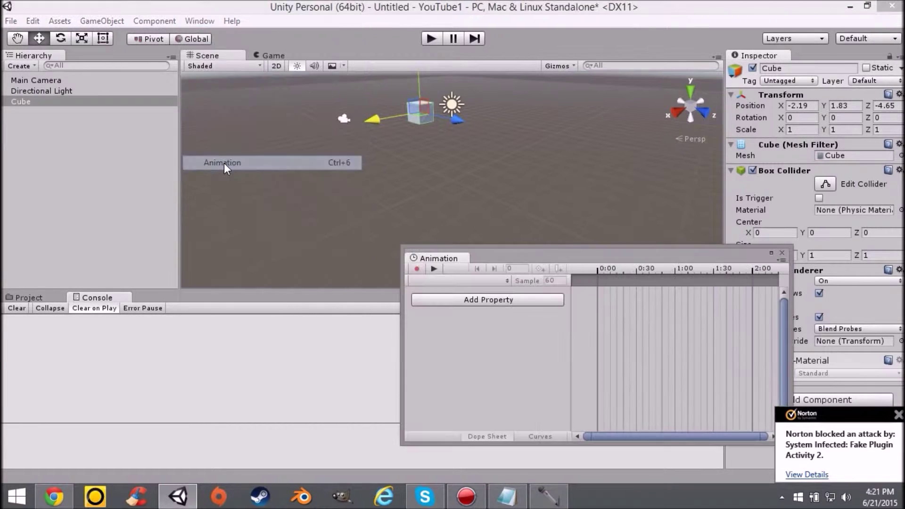
pyautogui.moveTo(431, 257); pyautogui.dragTo(156, 298)
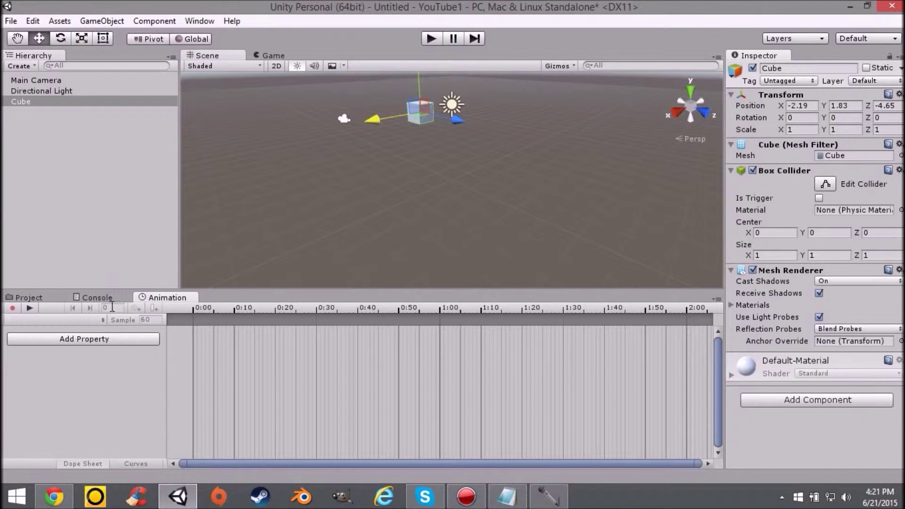
pyautogui.click(29, 101)
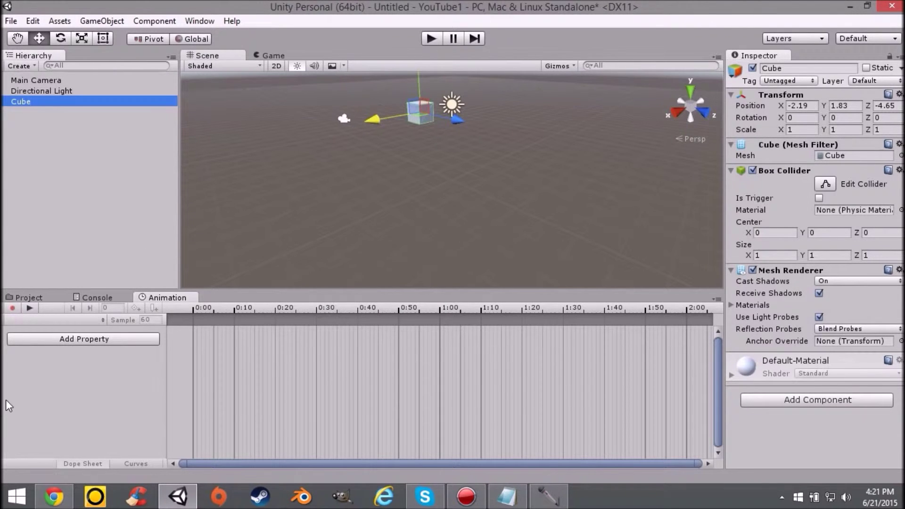
pyautogui.click(94, 298)
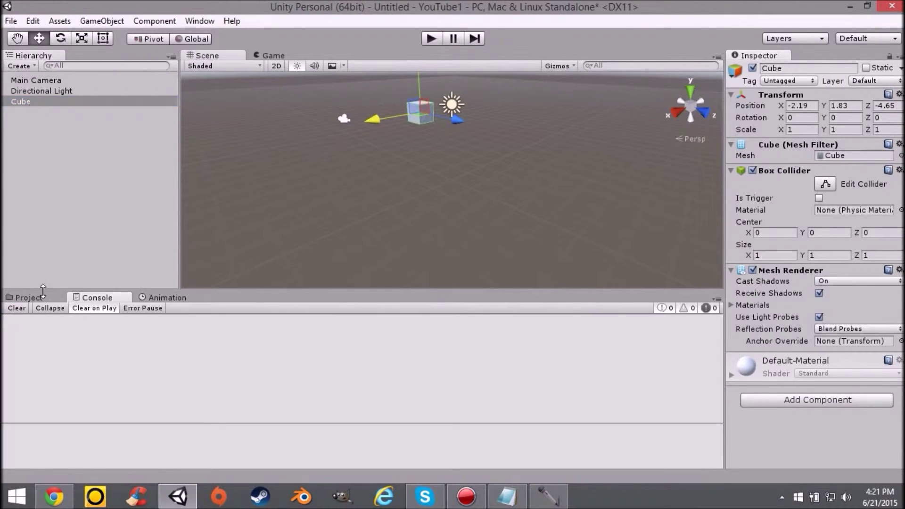
pyautogui.click(42, 298)
pyautogui.click(156, 298)
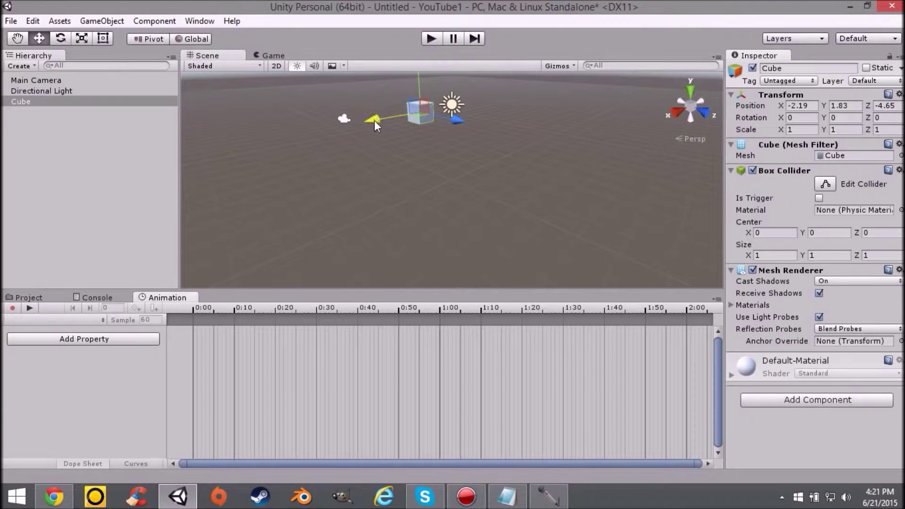
# Step: Move the cube to about X -0.86, Z -0.94, keeping its height
pyautogui.moveTo(375, 122); pyautogui.dragTo(350, 164)
pyautogui.moveTo(410, 124); pyautogui.dragTo(438, 172)
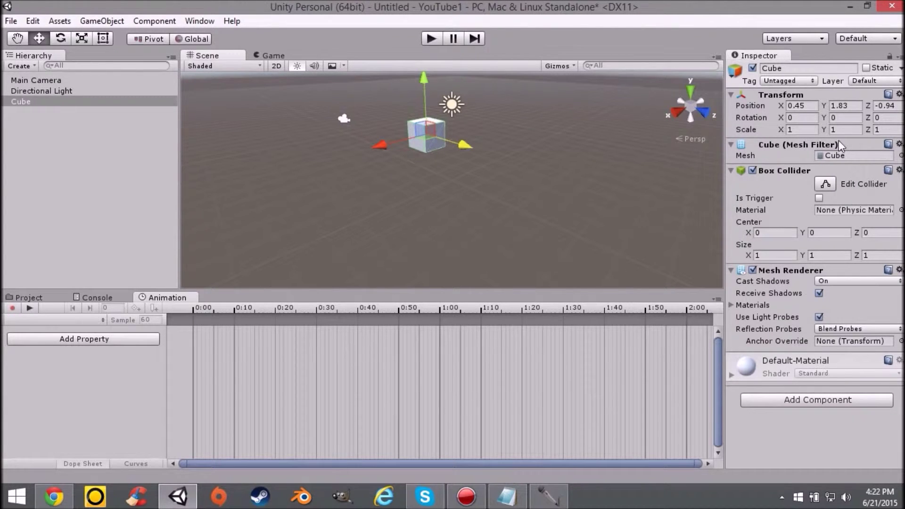
pyautogui.moveTo(782, 106); pyautogui.dragTo(767, 130)
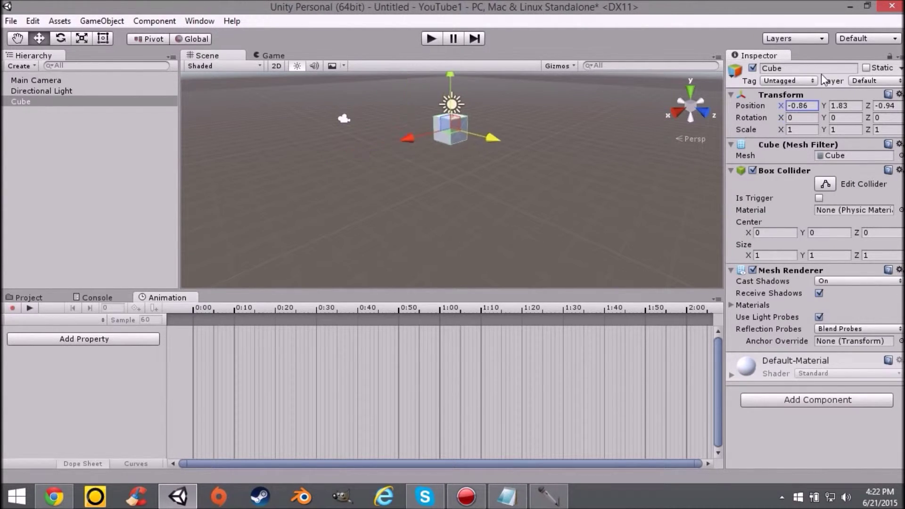
pyautogui.scroll(4, 415, 183)
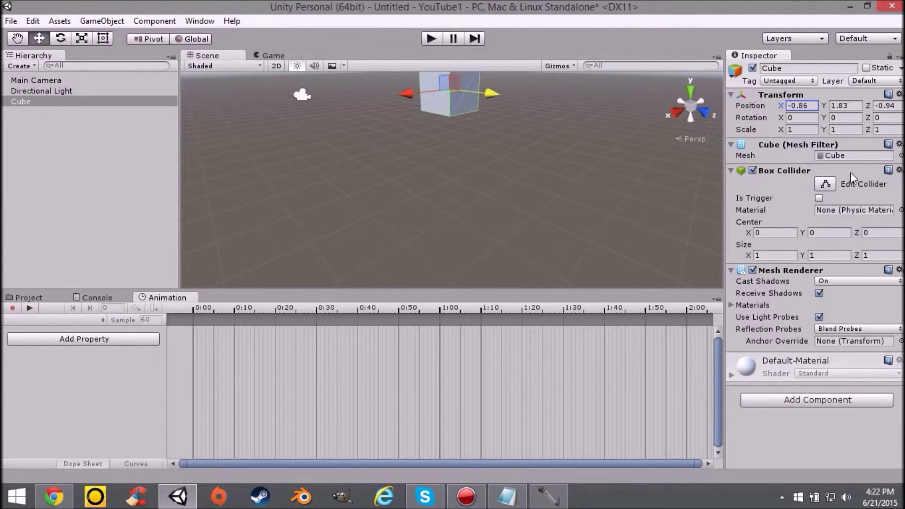
pyautogui.scroll(-4, 508, 117)
pyautogui.scroll(3, 448, 137)
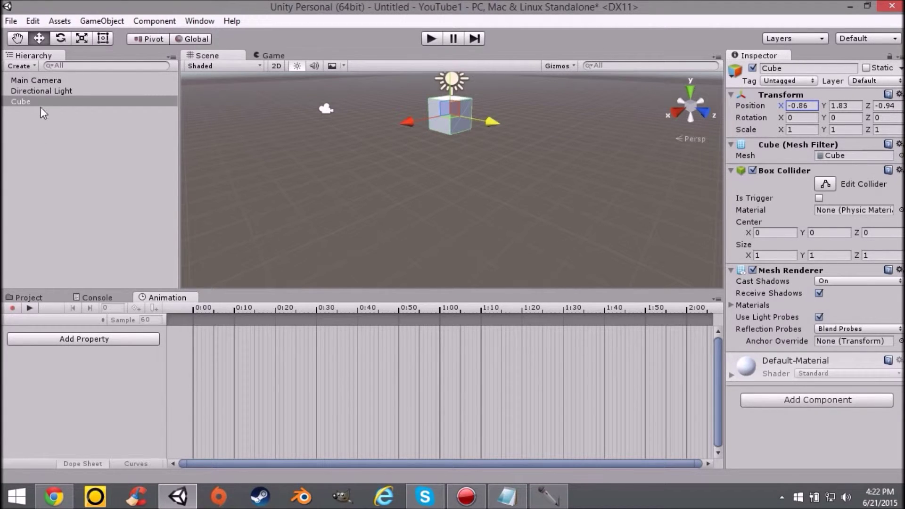
# Step: Examine the properties of the directional light and the main camera, framing the camera in the scene
pyautogui.click(29, 56)
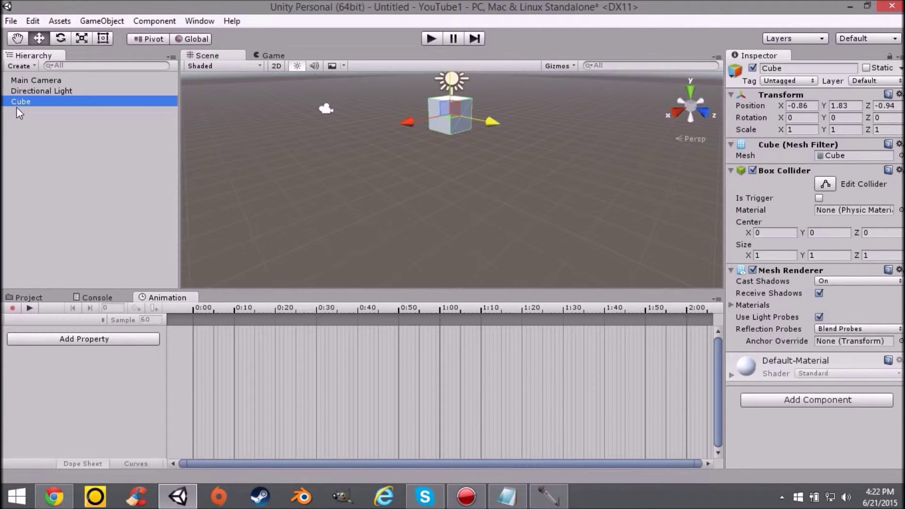
pyautogui.click(37, 91)
pyautogui.click(20, 66)
pyautogui.click(131, 167)
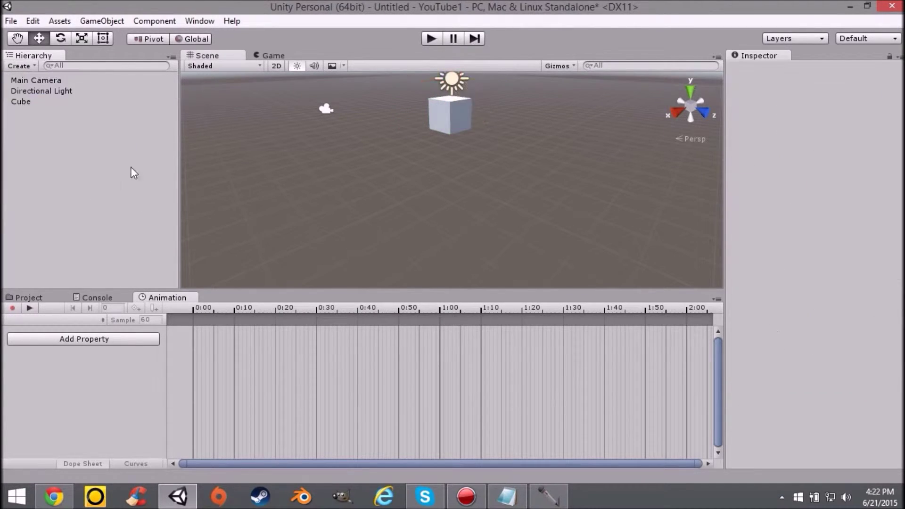
pyautogui.click(56, 87)
pyautogui.scroll(-2, 504, 157)
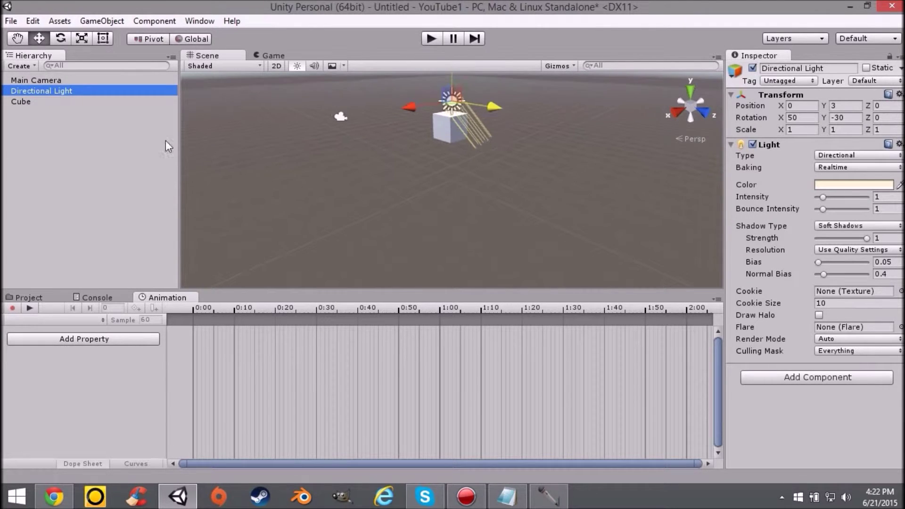
pyautogui.doubleClick(38, 81)
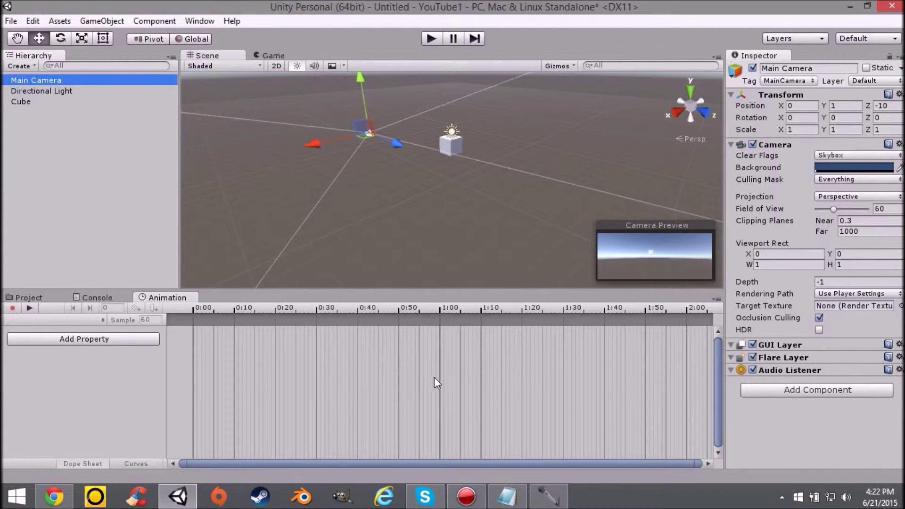
# Step: Display the project's assets, select the cube in the scene and examine the list of available layers
pyautogui.click(29, 297)
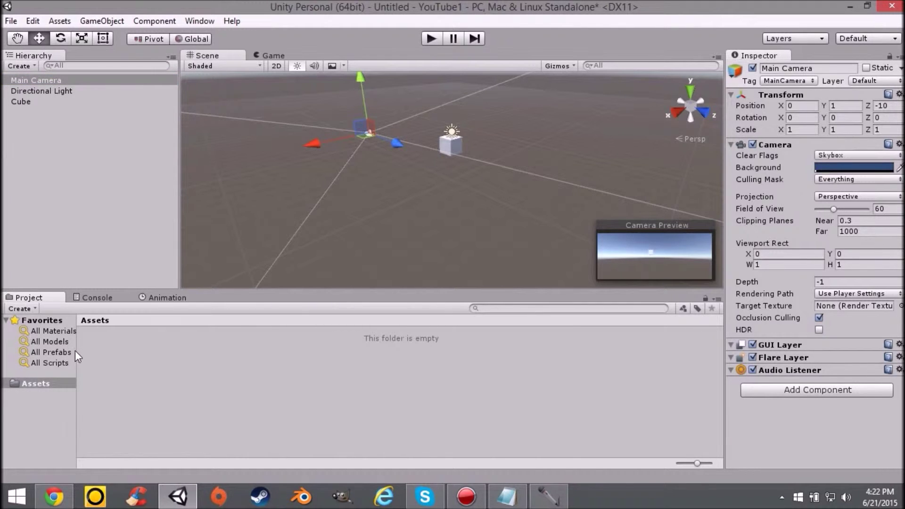
pyautogui.click(451, 144)
pyautogui.press('f')
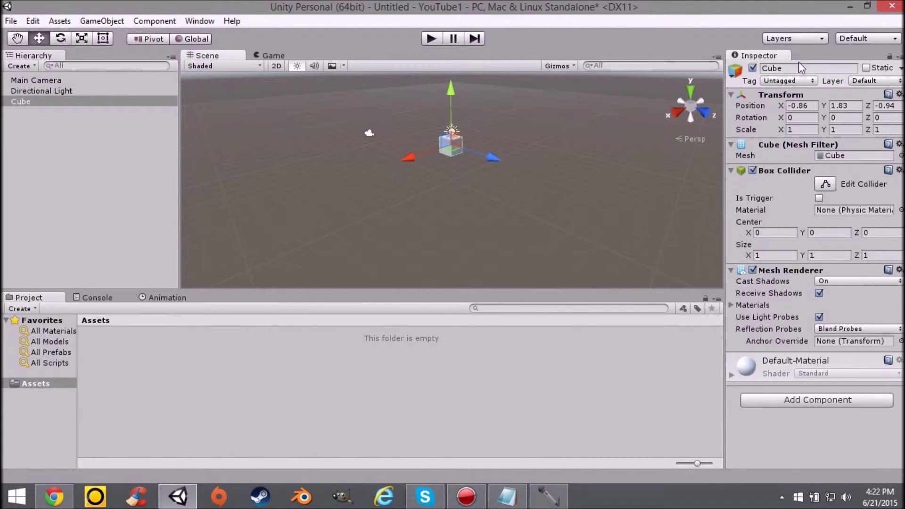
pyautogui.click(787, 39)
pyautogui.click(792, 38)
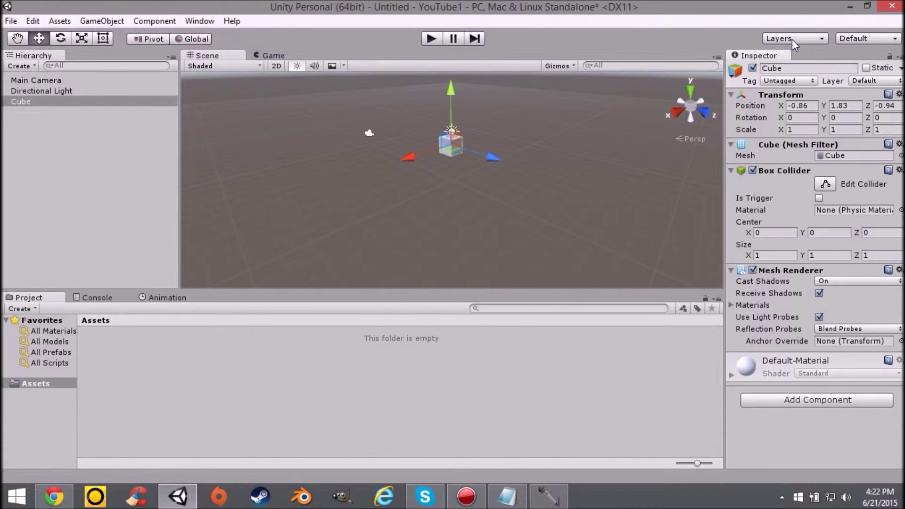
pyautogui.click(801, 38)
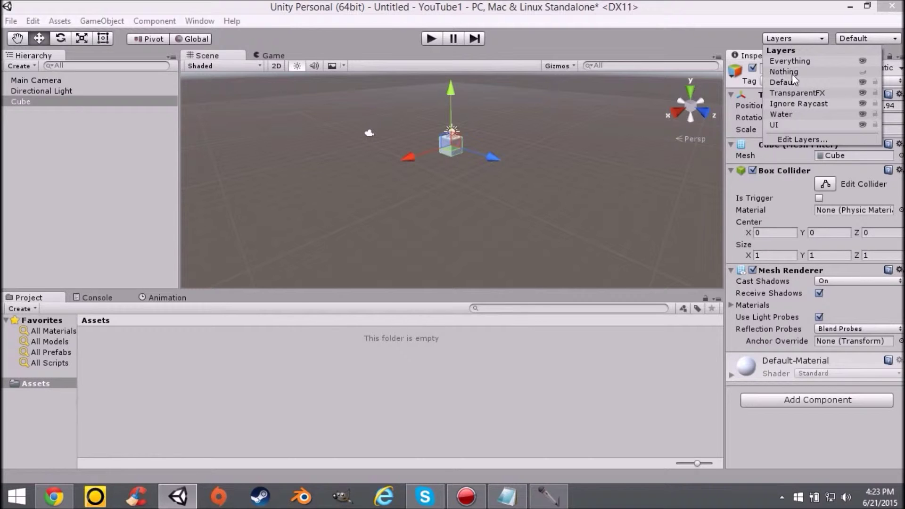
pyautogui.click(443, 144)
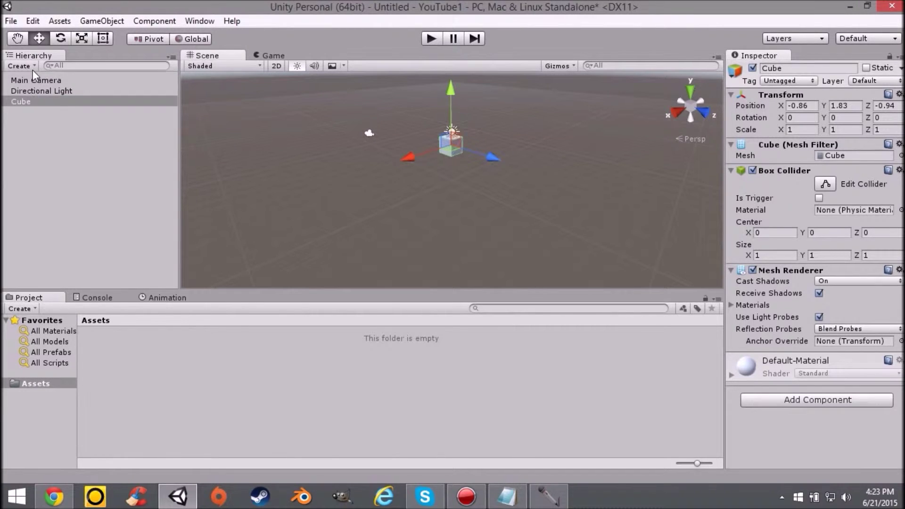
# Step: Make two more cubes by duplicating, placing the first copy at about Z 5.16 and the second at about X 5.63, Z 5.16
pyautogui.click(32, 102)
pyautogui.hotkey('ctrl', 'd')
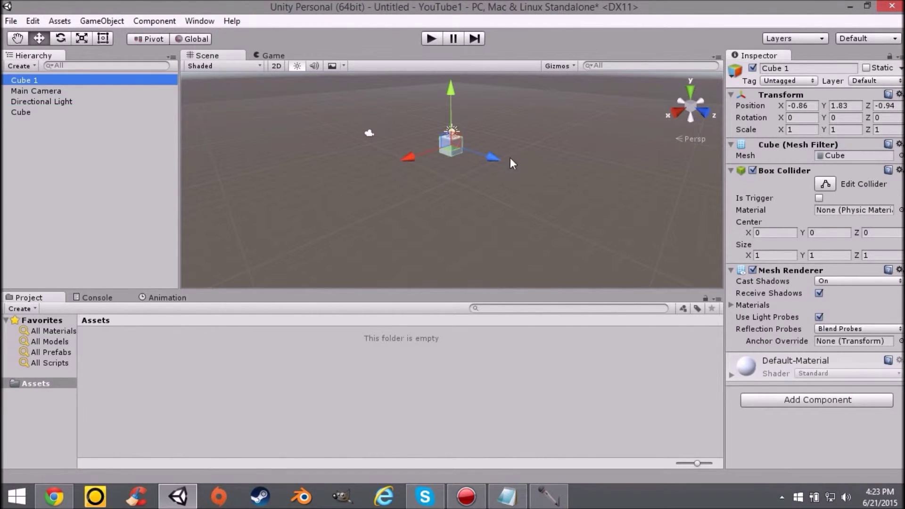
pyautogui.moveTo(496, 150); pyautogui.dragTo(551, 166)
pyautogui.hotkey('ctrl', 'd')
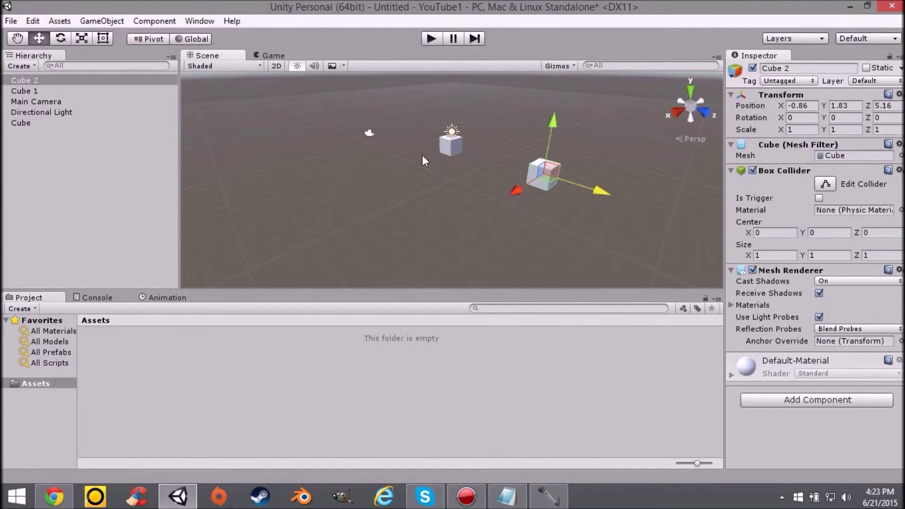
pyautogui.moveTo(515, 197); pyautogui.dragTo(449, 231)
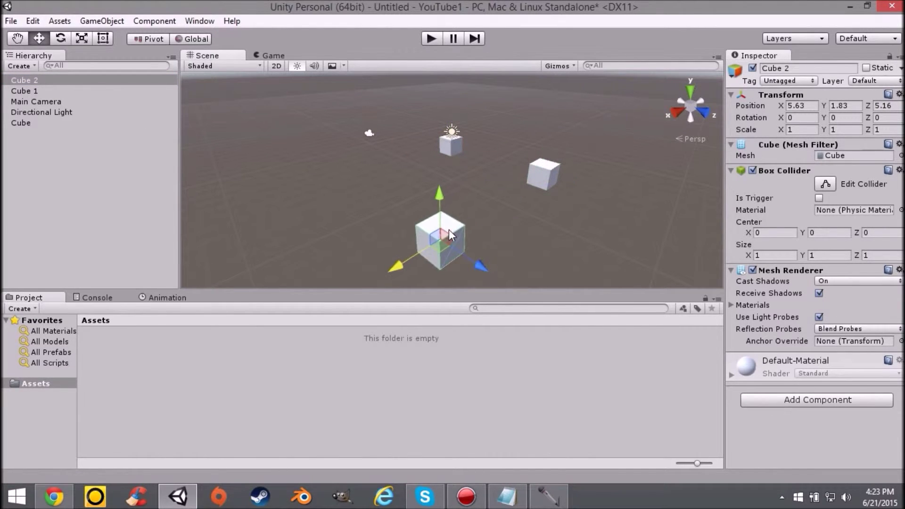
# Step: Hide all layers in the scene view through the layer visibility settings
pyautogui.click(802, 38)
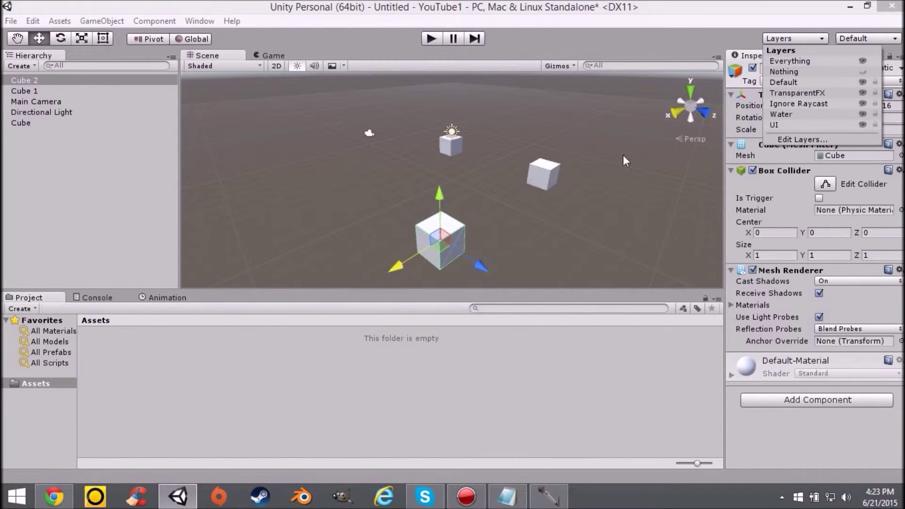
pyautogui.click(862, 61)
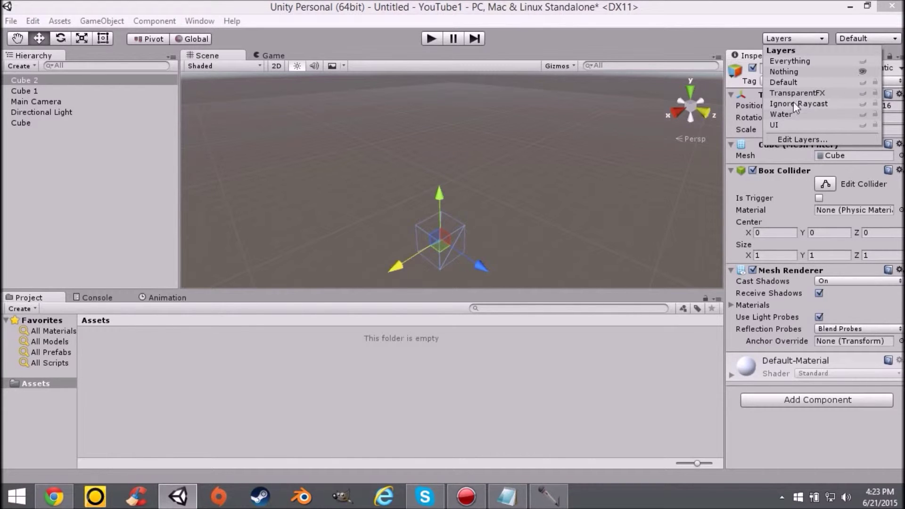
pyautogui.scroll(-3, 474, 190)
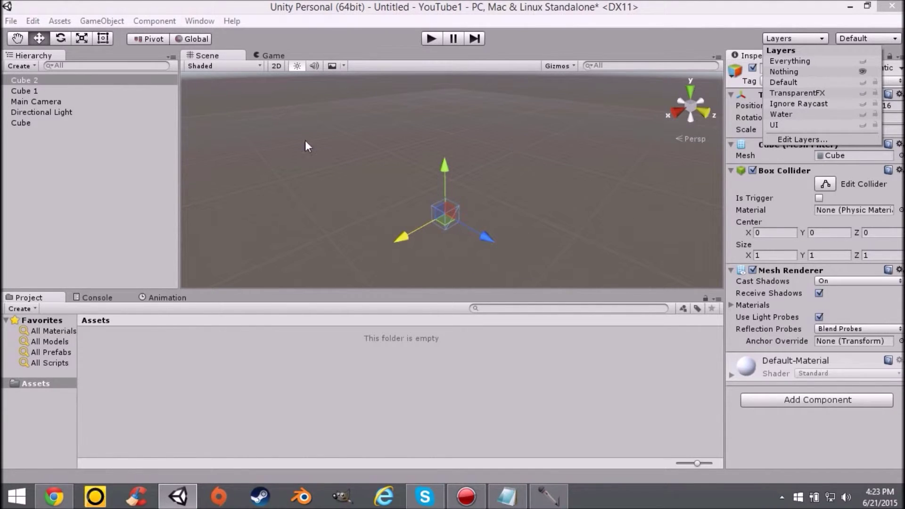
pyautogui.scroll(2, 304, 140)
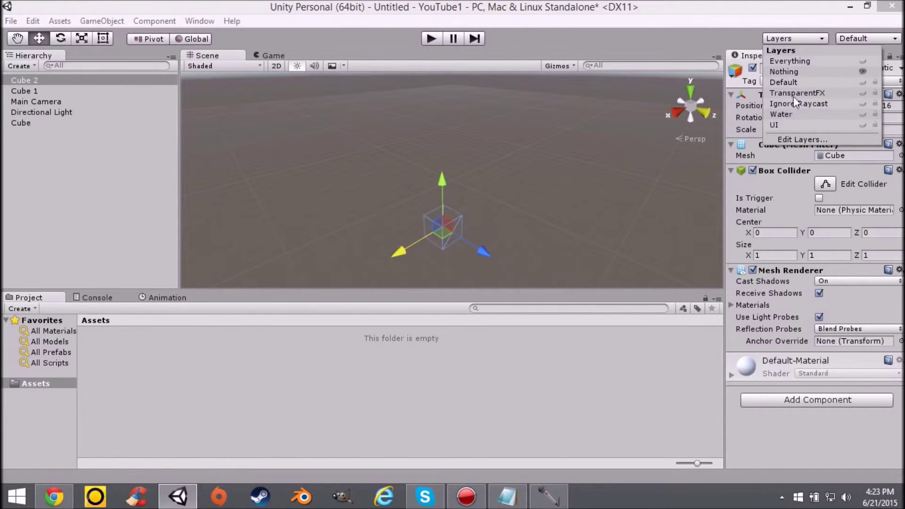
# Step: Make all layers visible again, and hide and restore the Default layer once
pyautogui.click(863, 61)
pyautogui.click(863, 83)
pyautogui.click(862, 82)
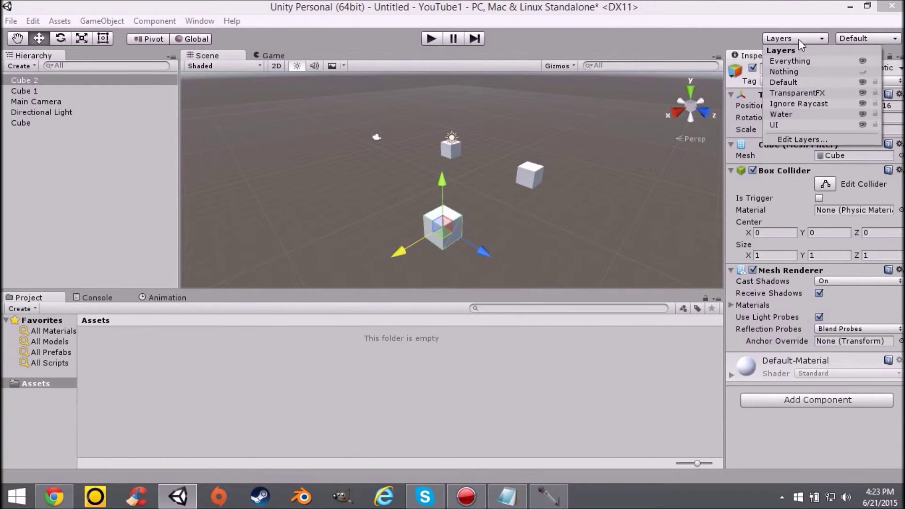
pyautogui.scroll(3, 448, 191)
pyautogui.scroll(-3, 445, 194)
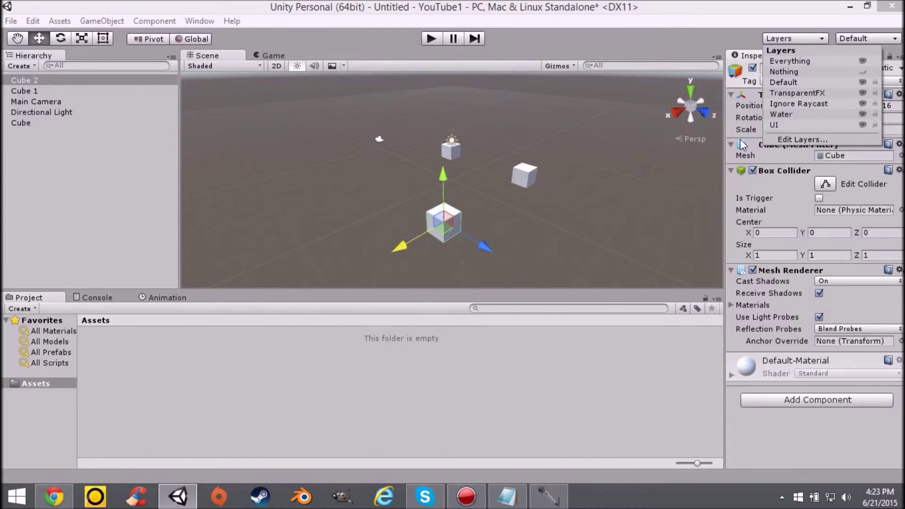
pyautogui.click(796, 38)
pyautogui.click(797, 39)
pyautogui.click(796, 40)
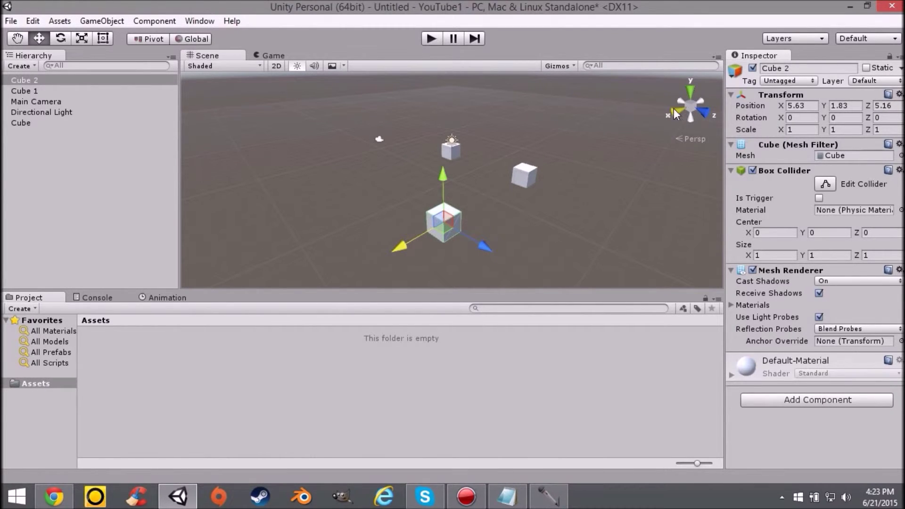
# Step: Switch the editor's window arrangement to the saved layout named Layout
pyautogui.click(844, 39)
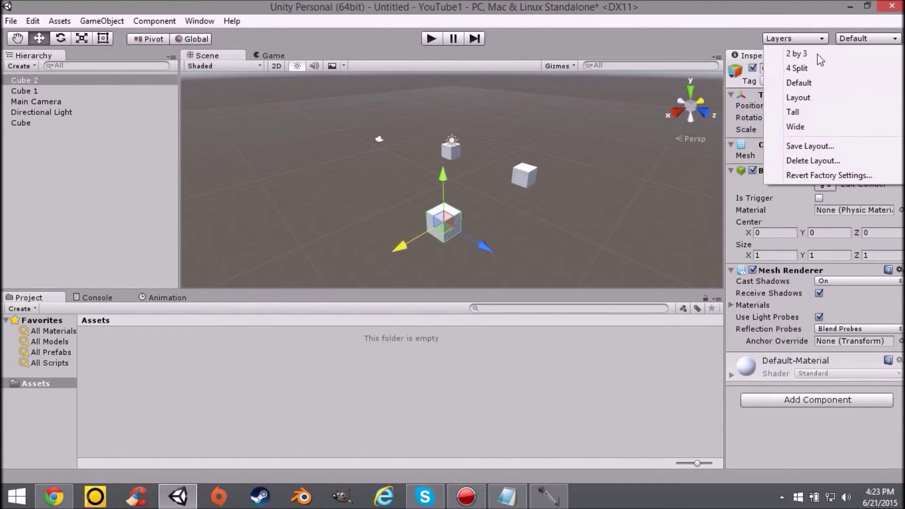
pyautogui.click(406, 11)
pyautogui.click(870, 39)
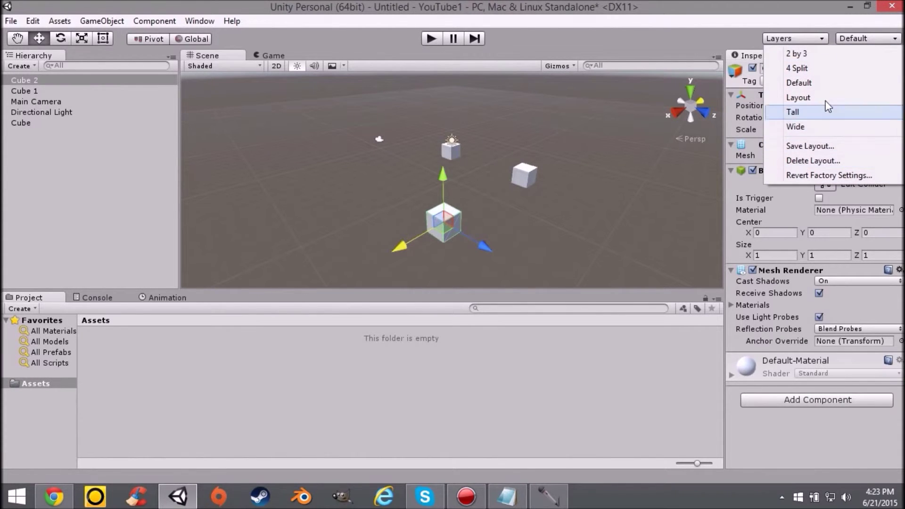
pyautogui.click(807, 97)
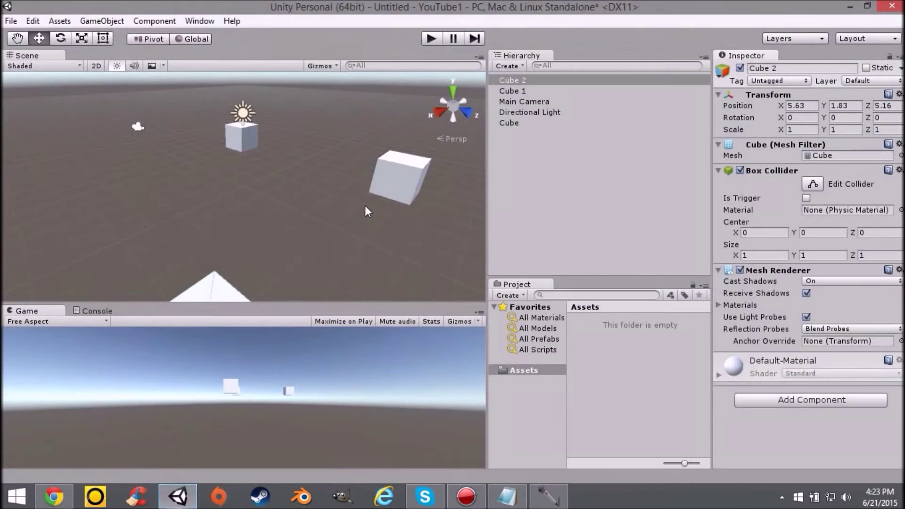
# Step: Return the window arrangement to the Default layout
pyautogui.click(868, 37)
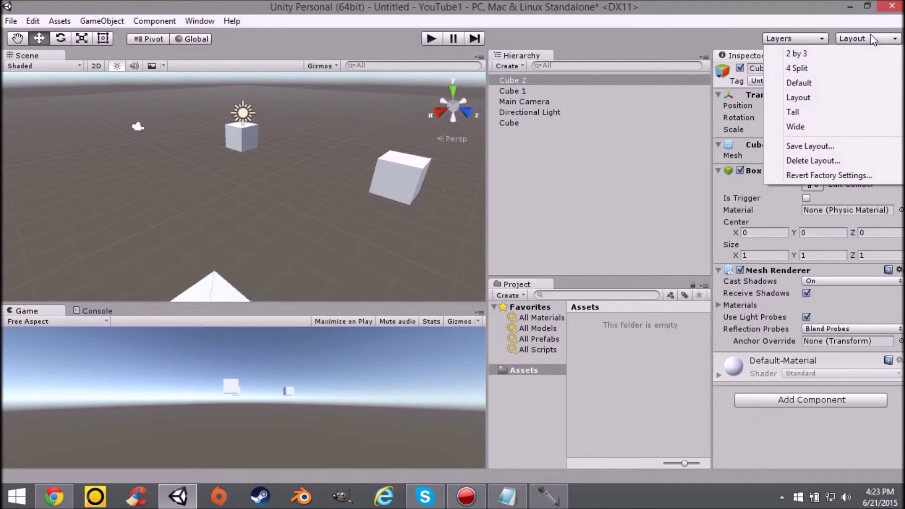
pyautogui.click(796, 38)
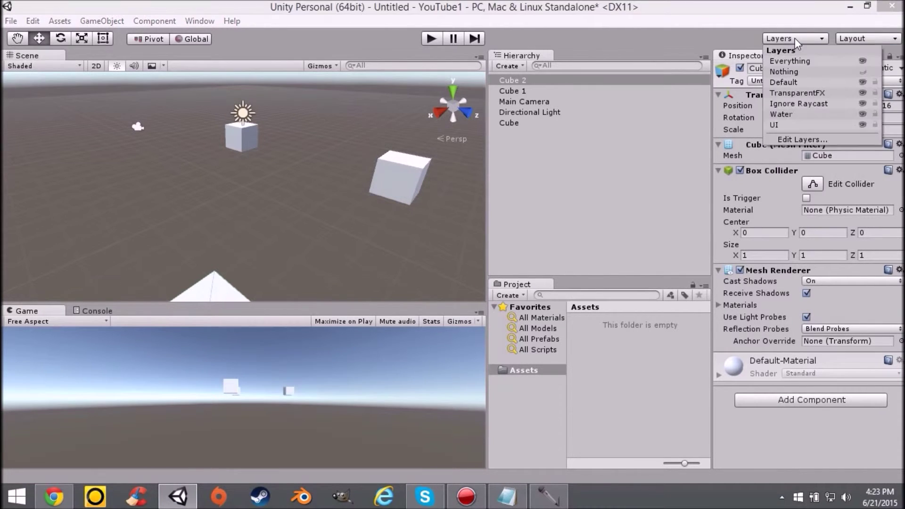
pyautogui.click(874, 37)
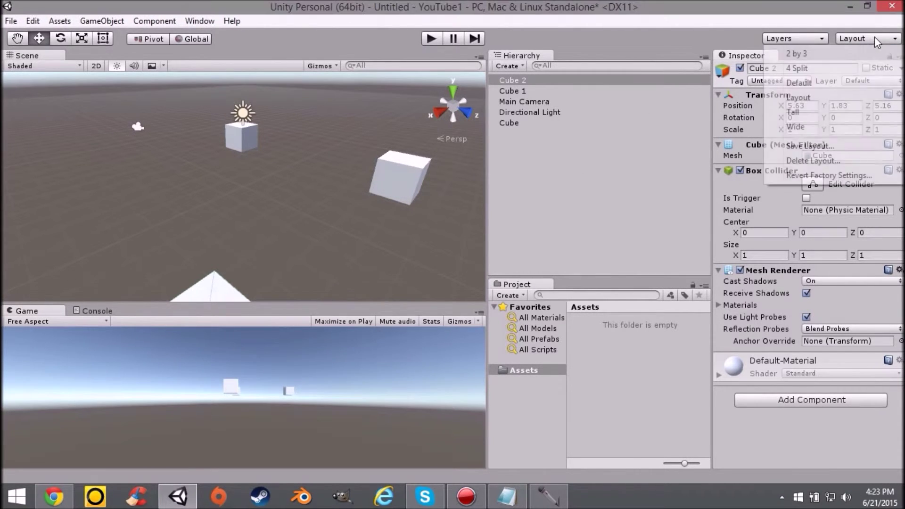
pyautogui.click(812, 83)
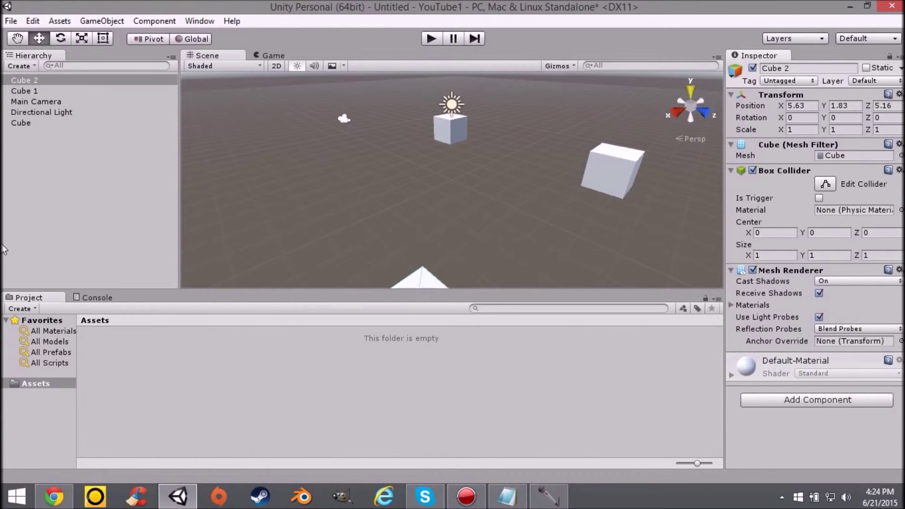
# Step: Open the Animator and Animation windows, dock Animation beside the Console, and bring the Game view and project assets to the front
pyautogui.click(99, 301)
pyautogui.click(28, 297)
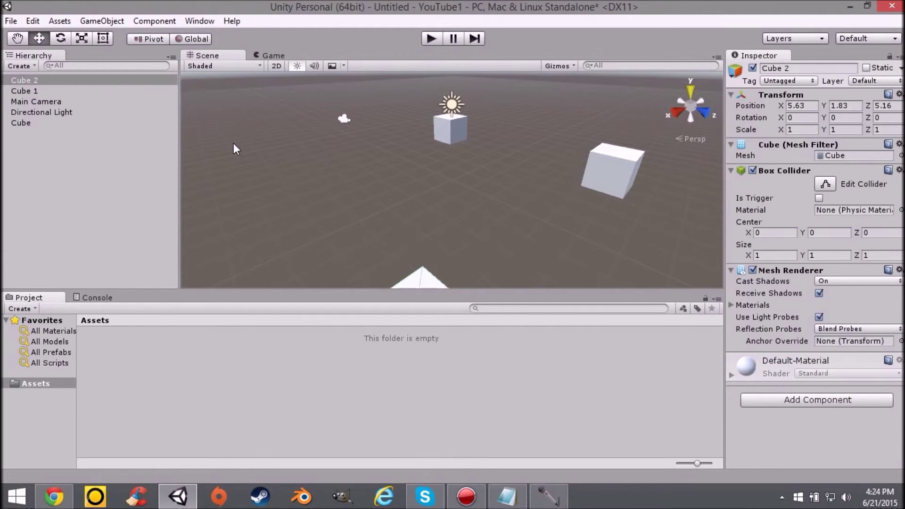
pyautogui.click(187, 22)
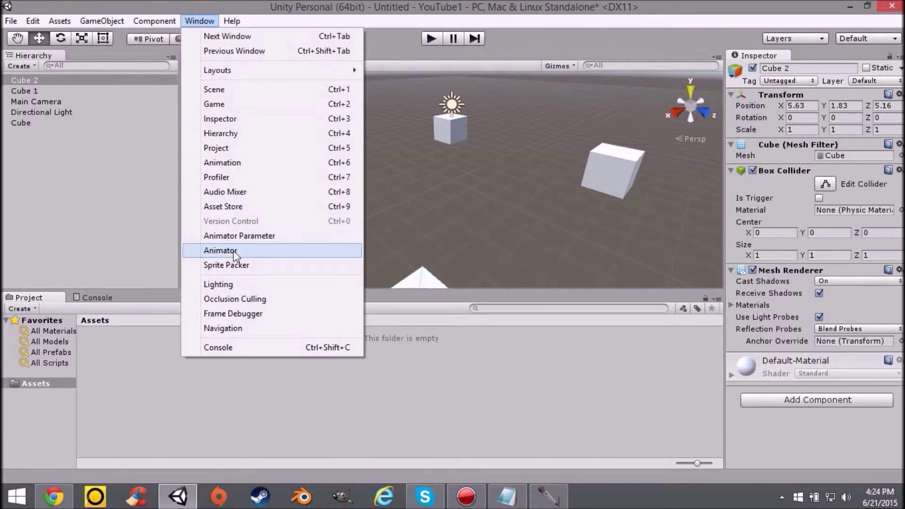
pyautogui.click(233, 251)
pyautogui.click(269, 56)
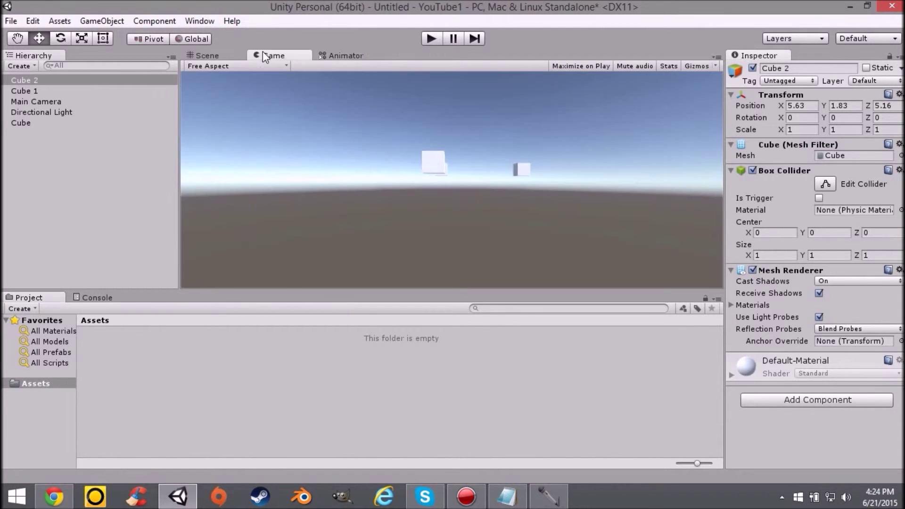
pyautogui.click(195, 21)
pyautogui.click(264, 163)
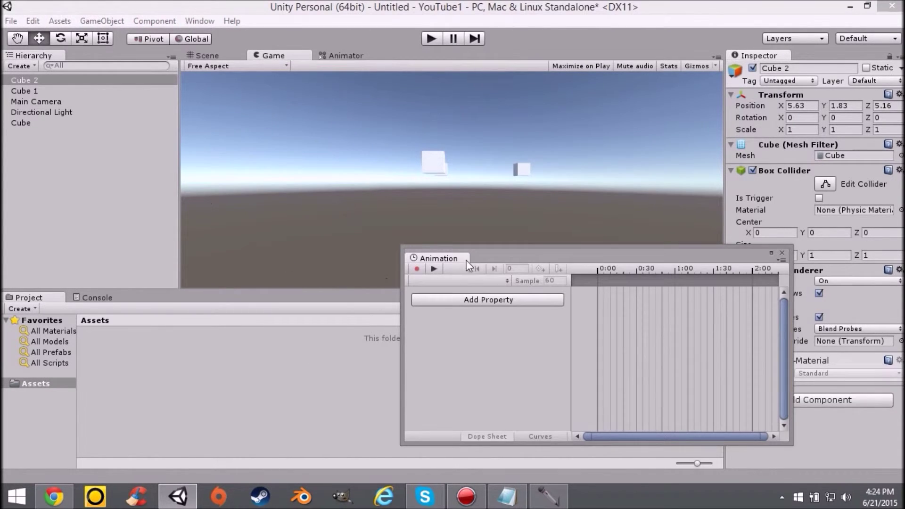
pyautogui.moveTo(468, 265); pyautogui.dragTo(151, 307)
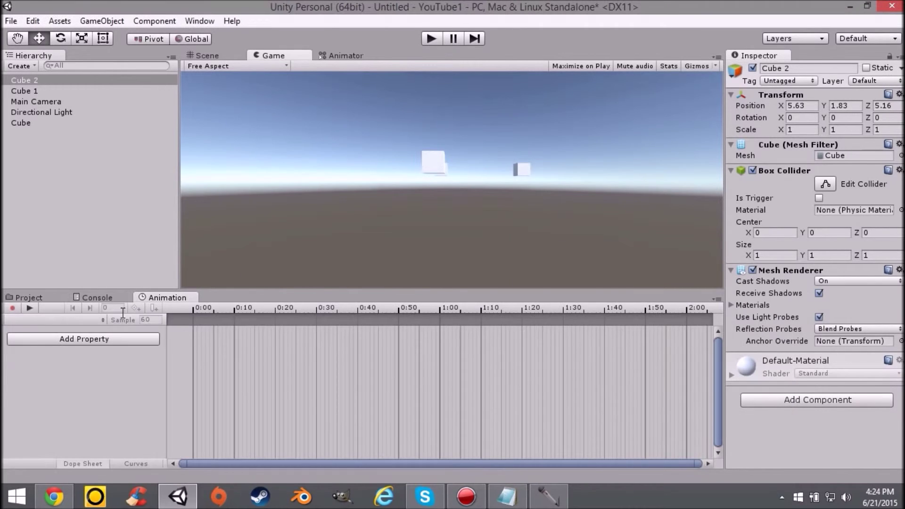
pyautogui.click(29, 297)
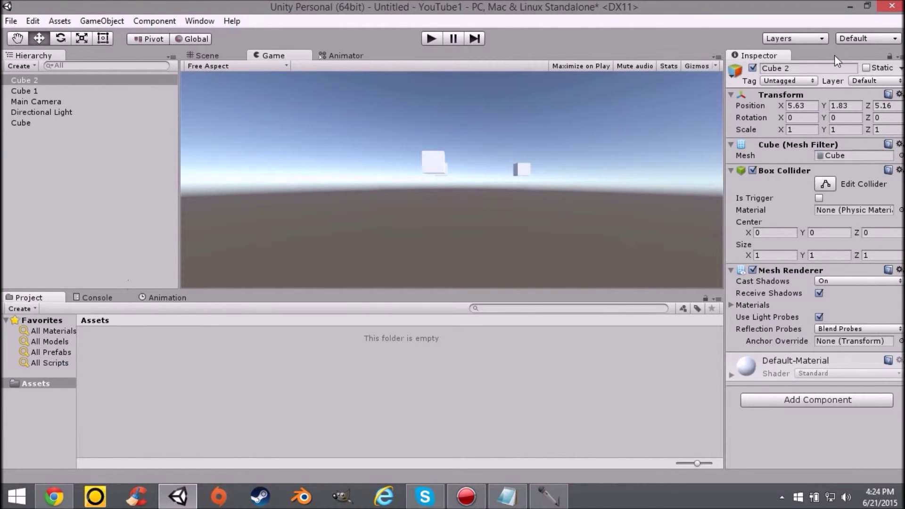
# Step: Save the current window arrangement as a layout named My Layout
pyautogui.click(853, 37)
pyautogui.click(818, 142)
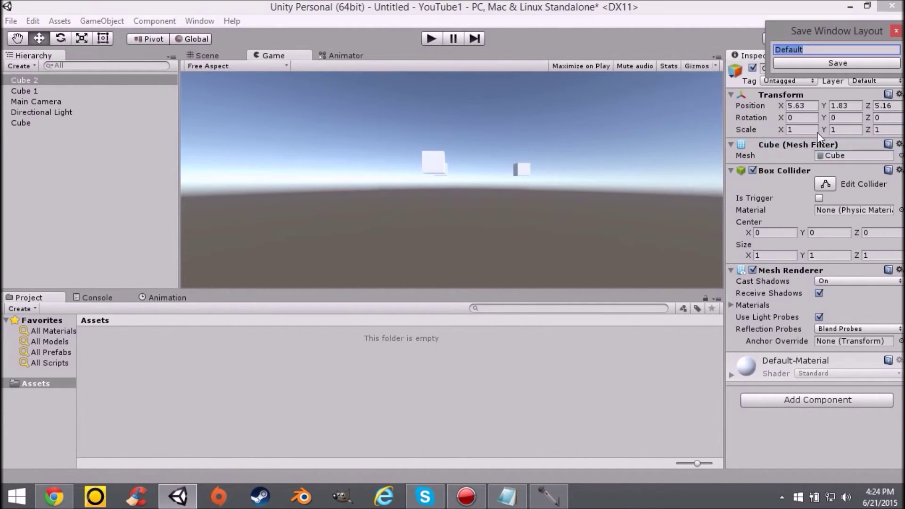
pyautogui.write('My Layout')
pyautogui.press('Return')
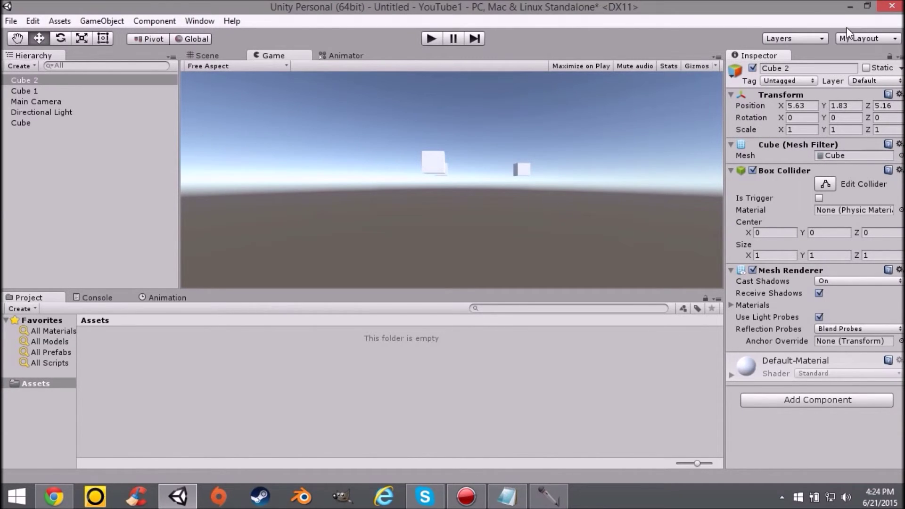
# Step: Switch to the Default layout and back to My Layout, and show its docked Animation window
pyautogui.click(880, 39)
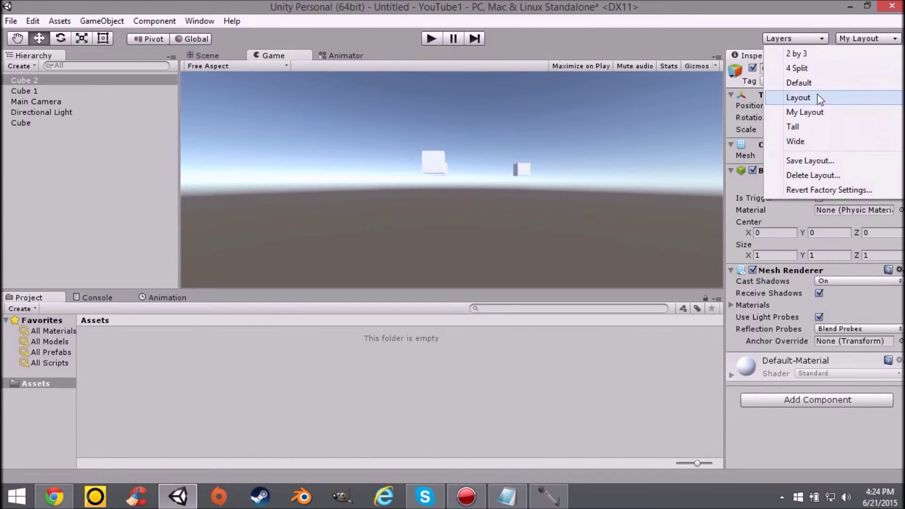
pyautogui.click(820, 83)
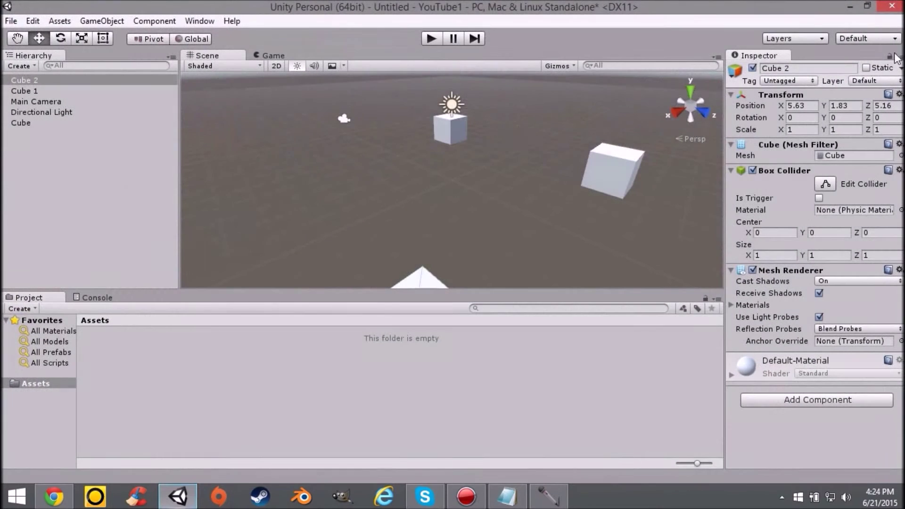
pyautogui.click(868, 40)
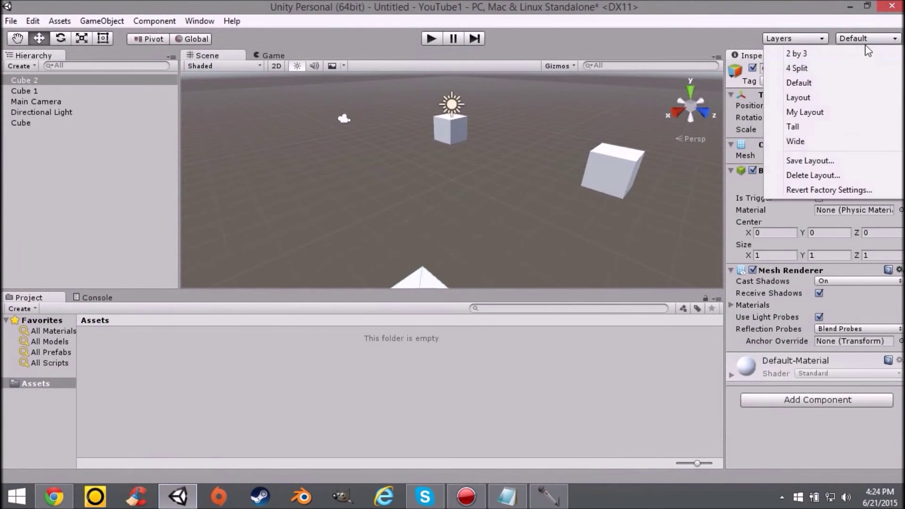
pyautogui.click(804, 112)
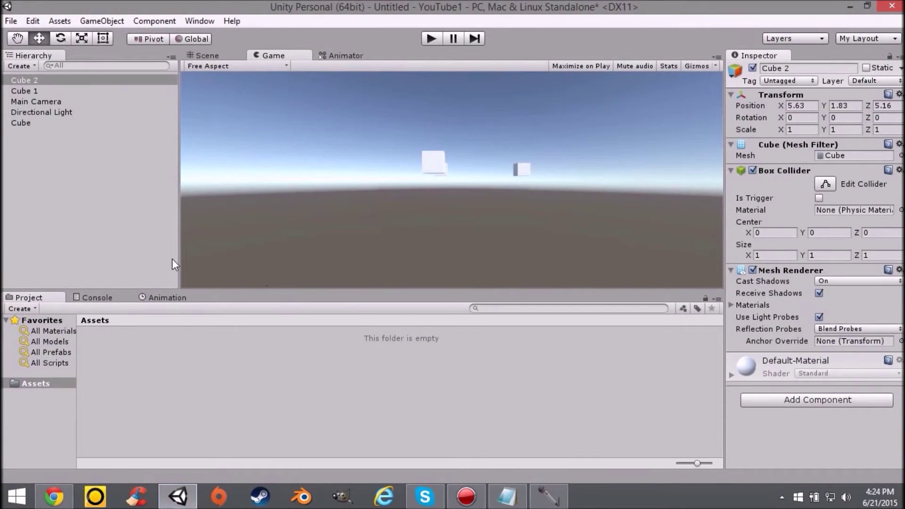
pyautogui.click(165, 298)
# Step: Delete the saved window layout My Layout
pyautogui.click(866, 39)
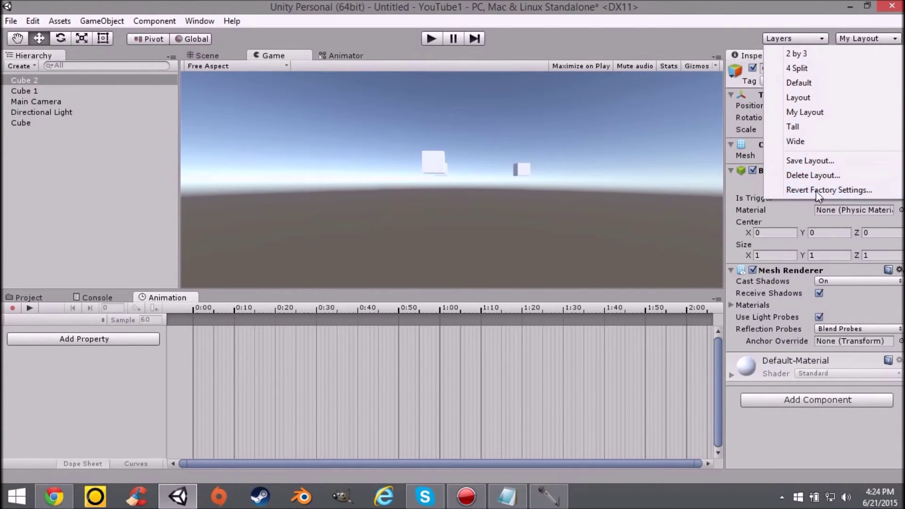
pyautogui.click(806, 175)
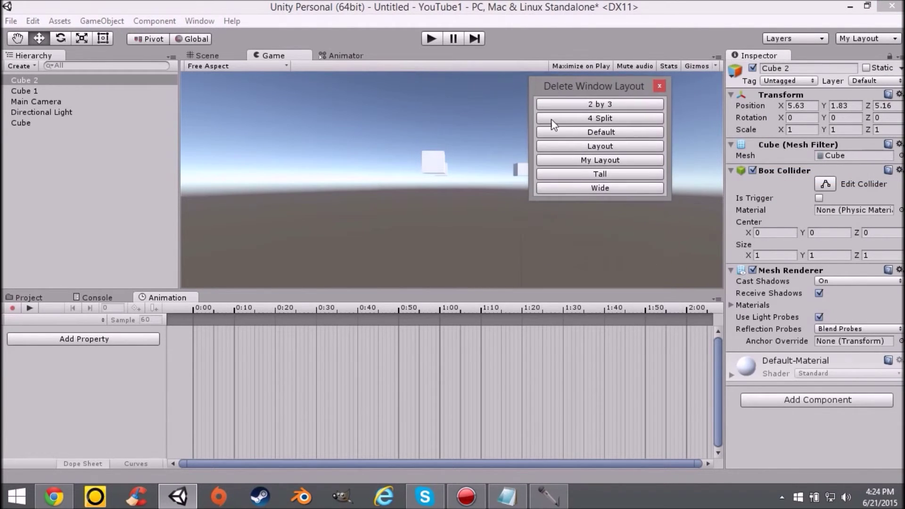
pyautogui.click(596, 162)
pyautogui.click(659, 86)
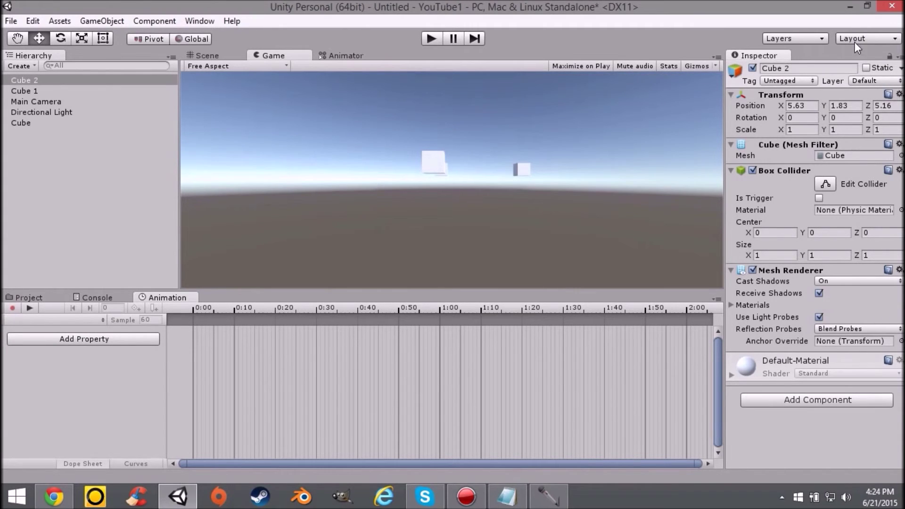
# Step: Apply the layout named Layout and add the Animator window beside the Scene view, leaving the Scene view in front
pyautogui.click(855, 41)
pyautogui.click(799, 98)
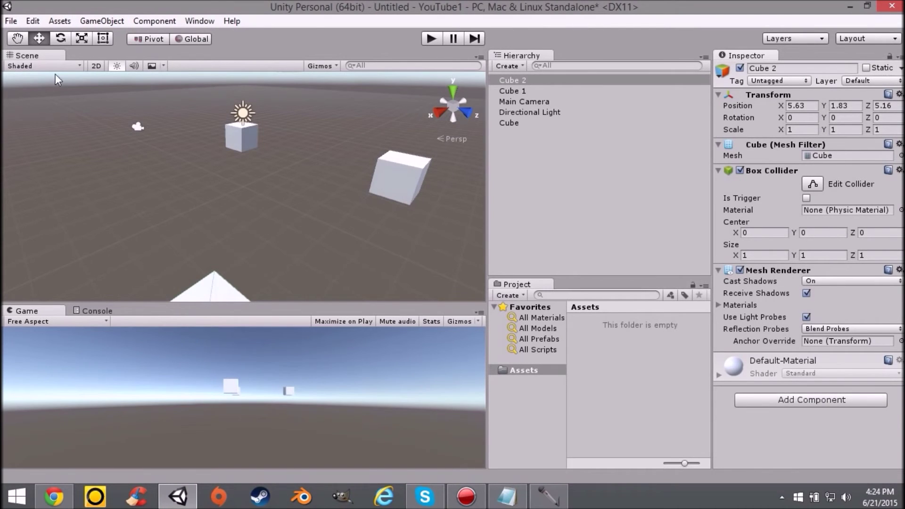
pyautogui.click(199, 21)
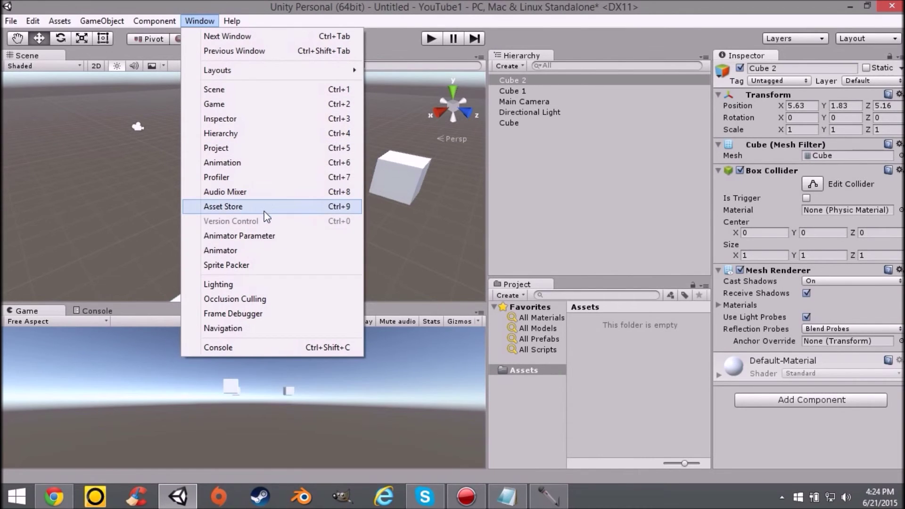
pyautogui.click(264, 250)
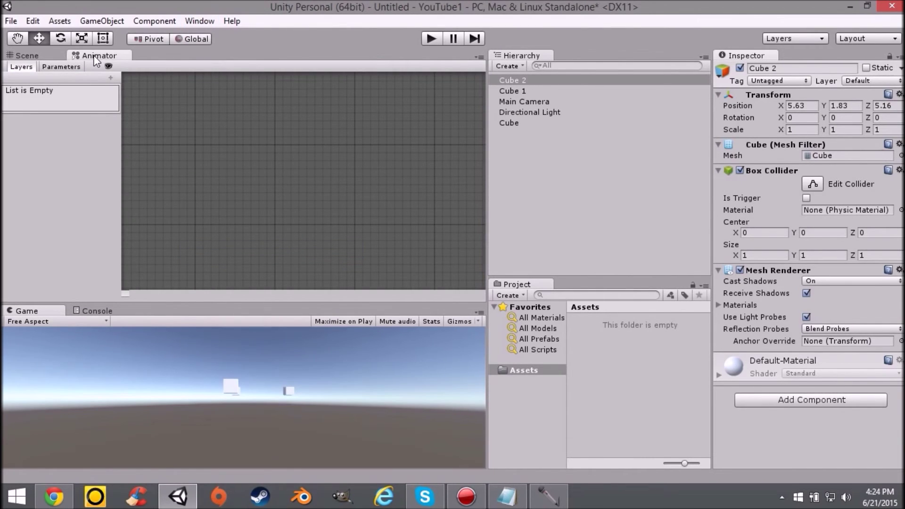
pyautogui.click(53, 55)
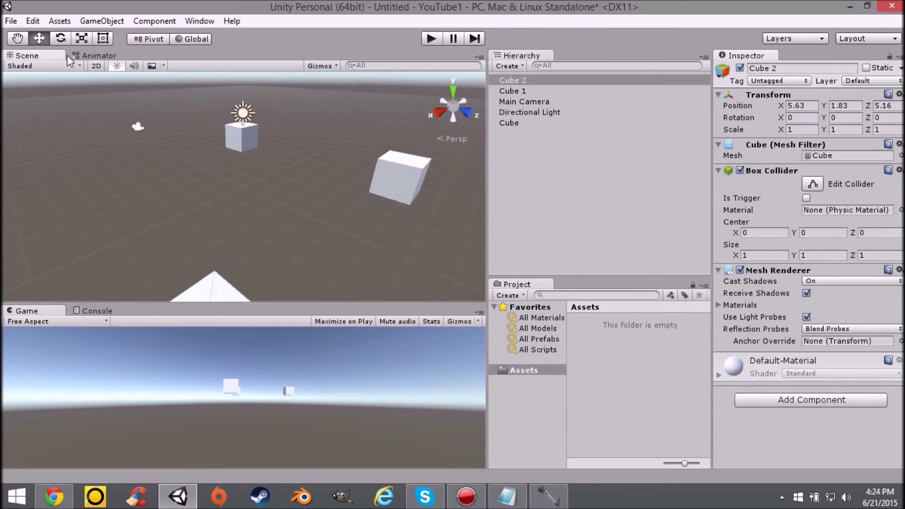
# Step: Open the Asset Store in its own window, look over its front page and close it
pyautogui.click(162, 21)
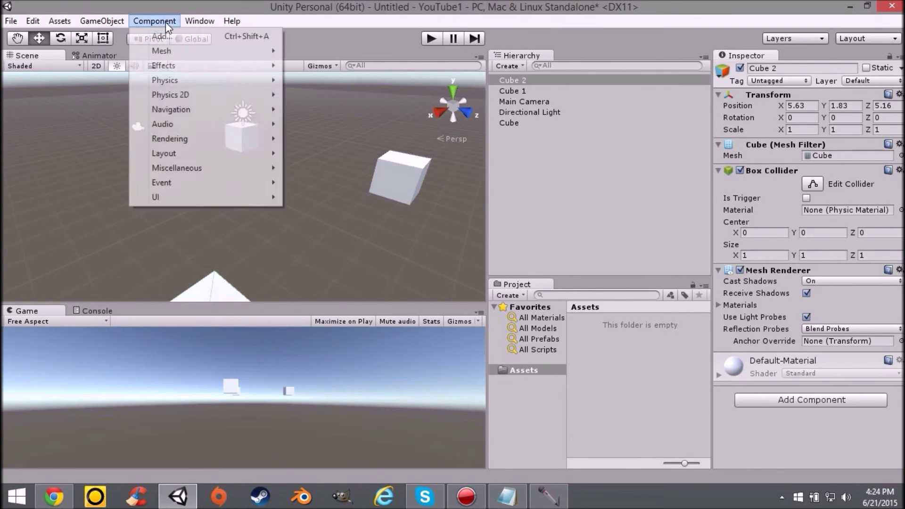
pyautogui.moveTo(199, 20)
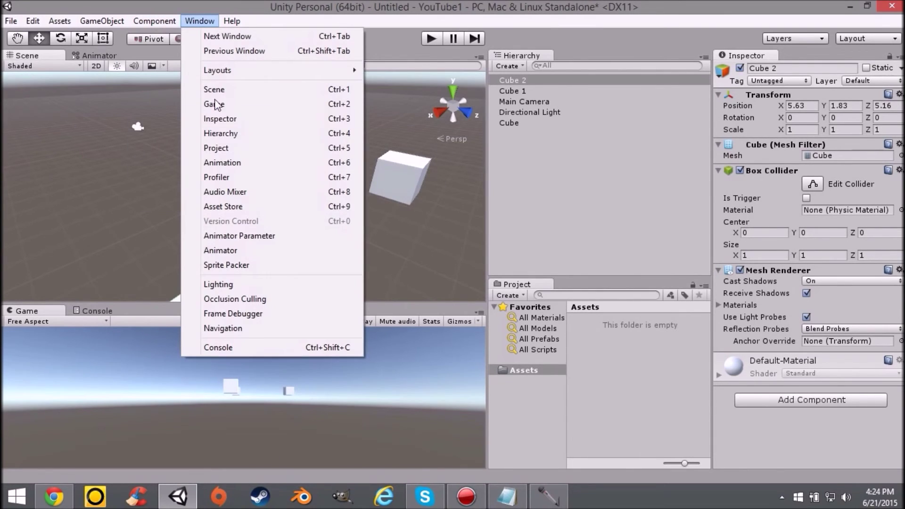
pyautogui.click(247, 208)
pyautogui.moveTo(216, 28); pyautogui.dragTo(151, 81)
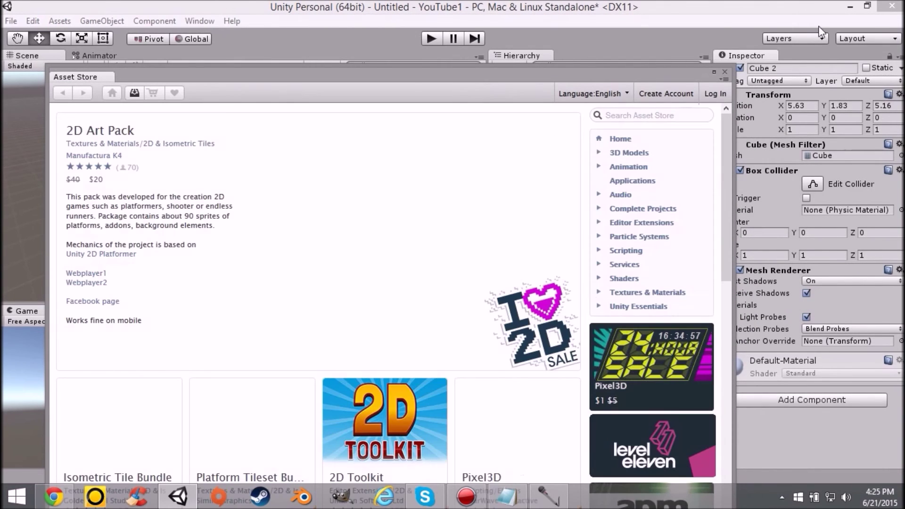
pyautogui.click(726, 72)
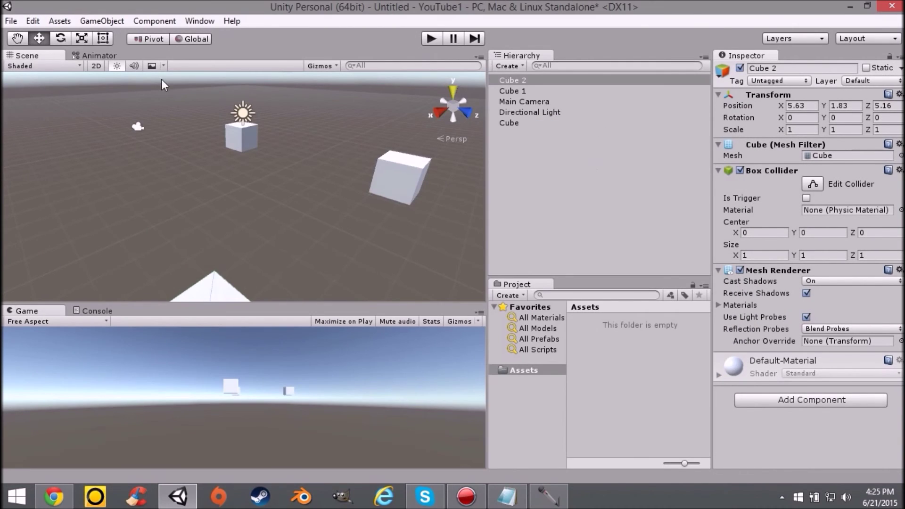
pyautogui.scroll(-4, 200, 184)
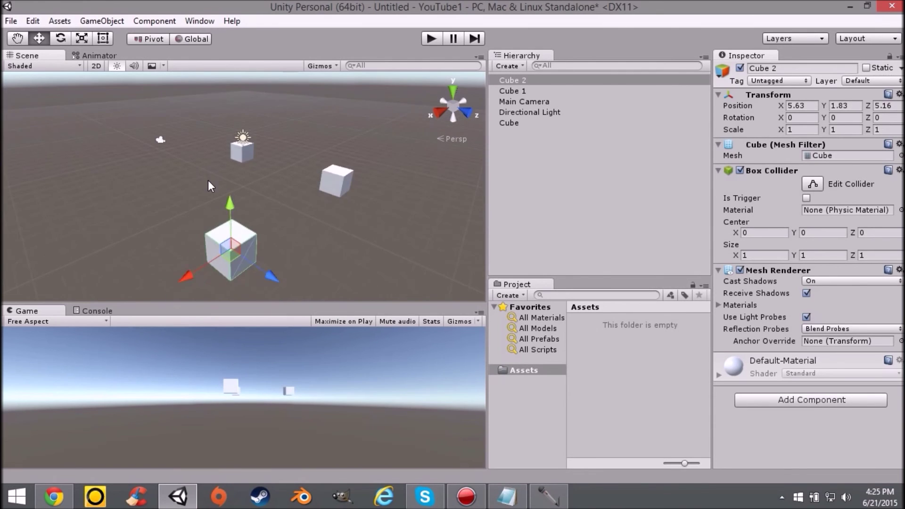
pyautogui.scroll(3, 208, 180)
pyautogui.scroll(-5, 204, 210)
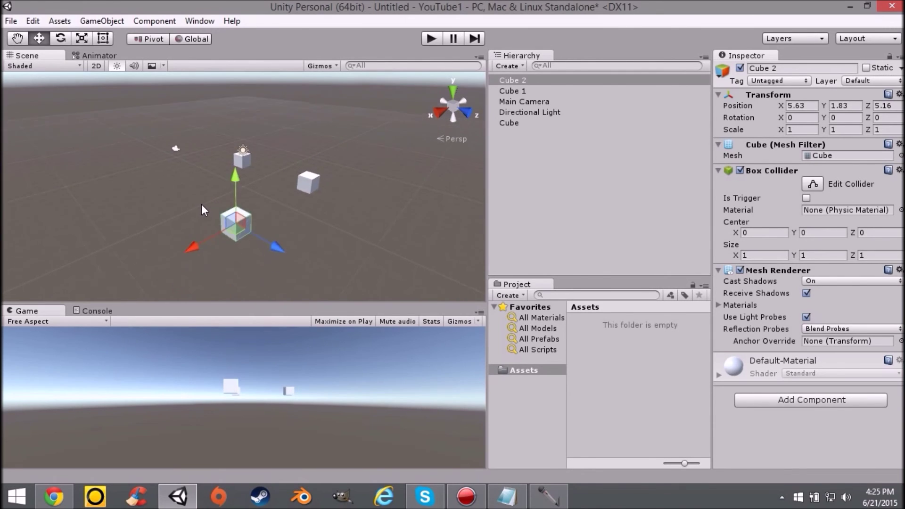
pyautogui.scroll(5, 203, 205)
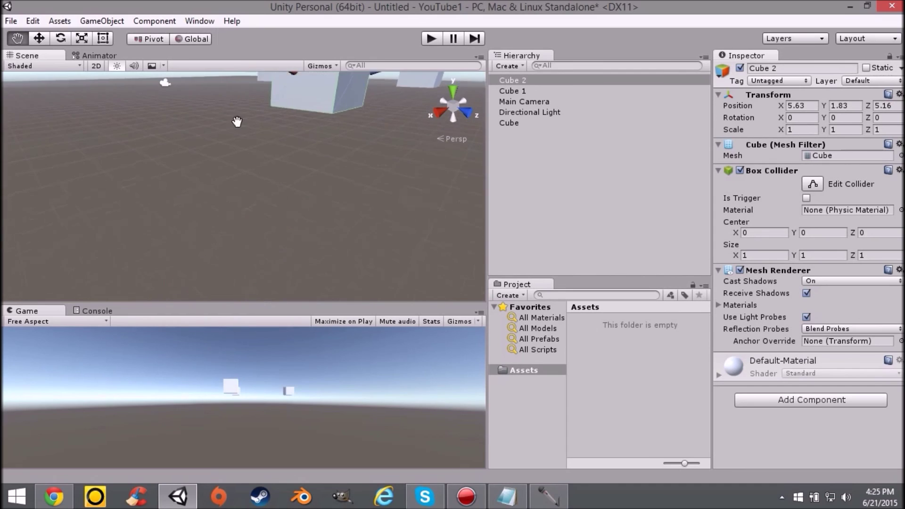